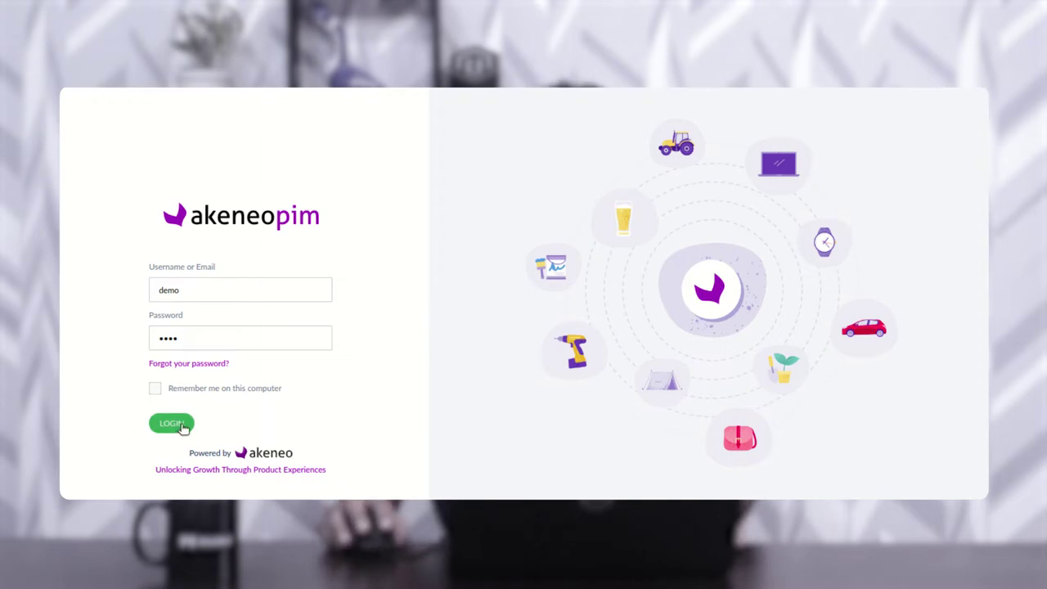
Step: Sign in to Akeneo PIM, decline the browser password prompts, and view the Activity dashboard
left_click(183, 429)
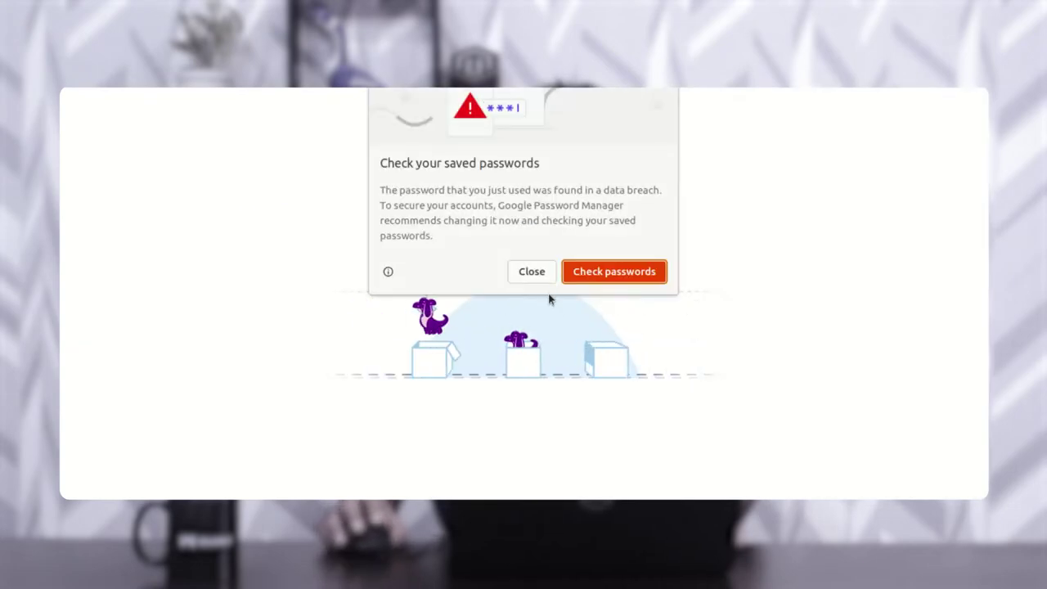
left_click(537, 276)
left_click(736, 288)
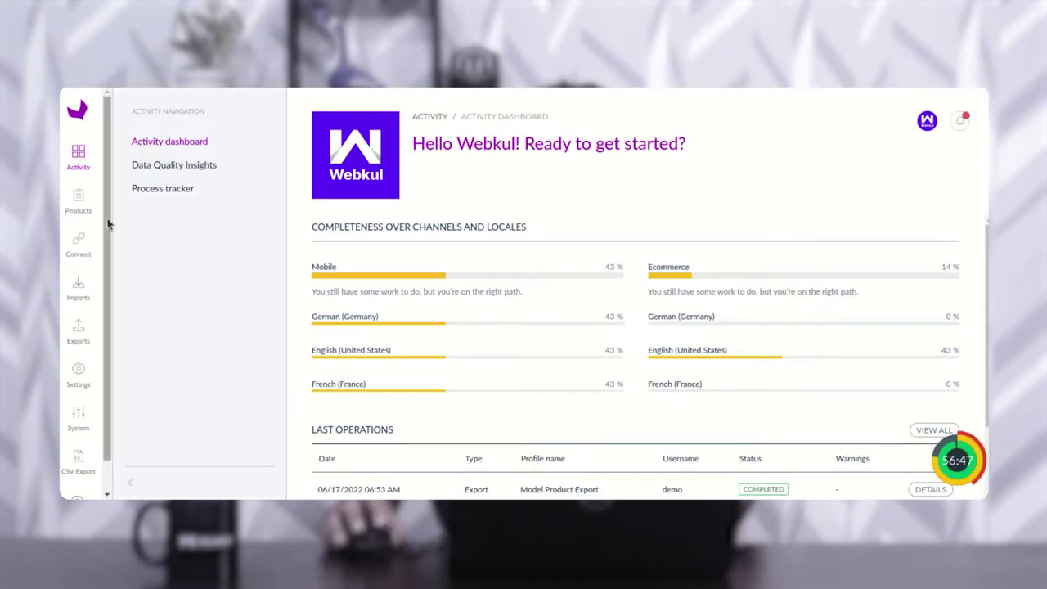
scroll(111, 229, "down", 1)
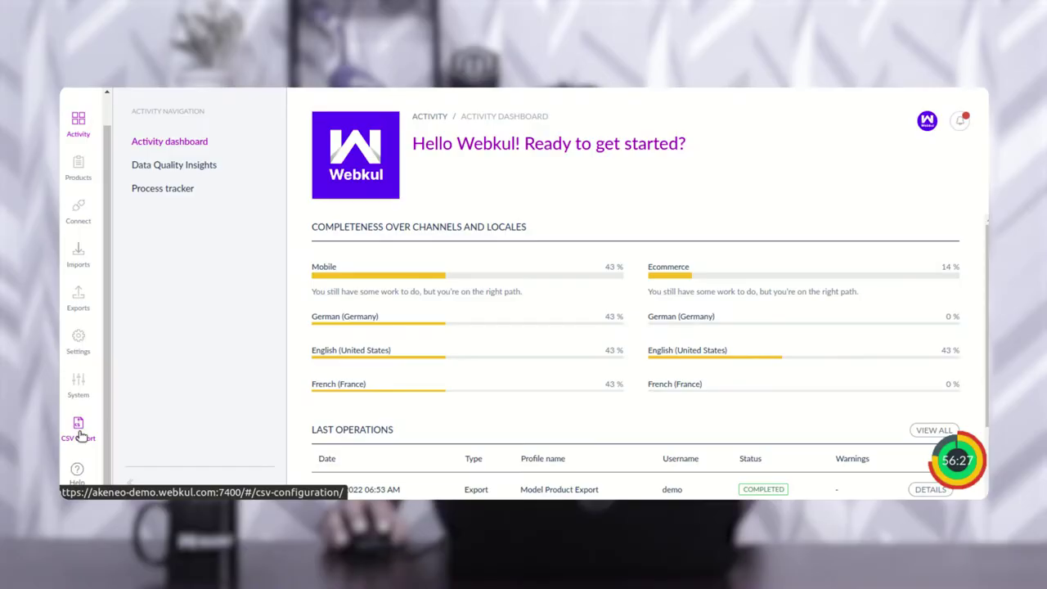
Step: Go to the Csv Connector page listing Simple Product Export and Product Model Export templates
left_click(78, 437)
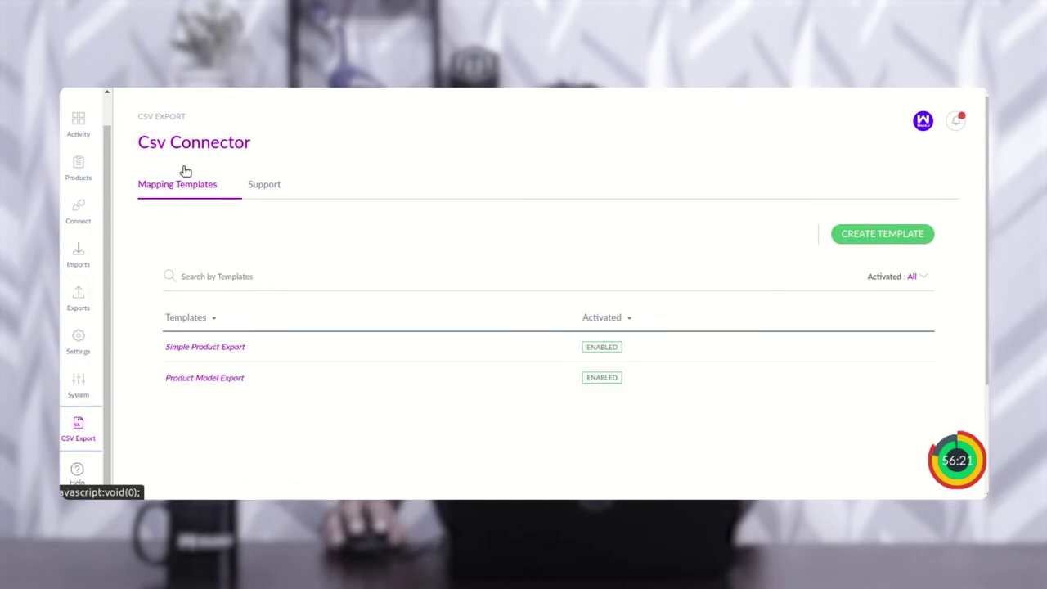
left_click_drag(138, 116, 257, 152)
left_click(271, 150)
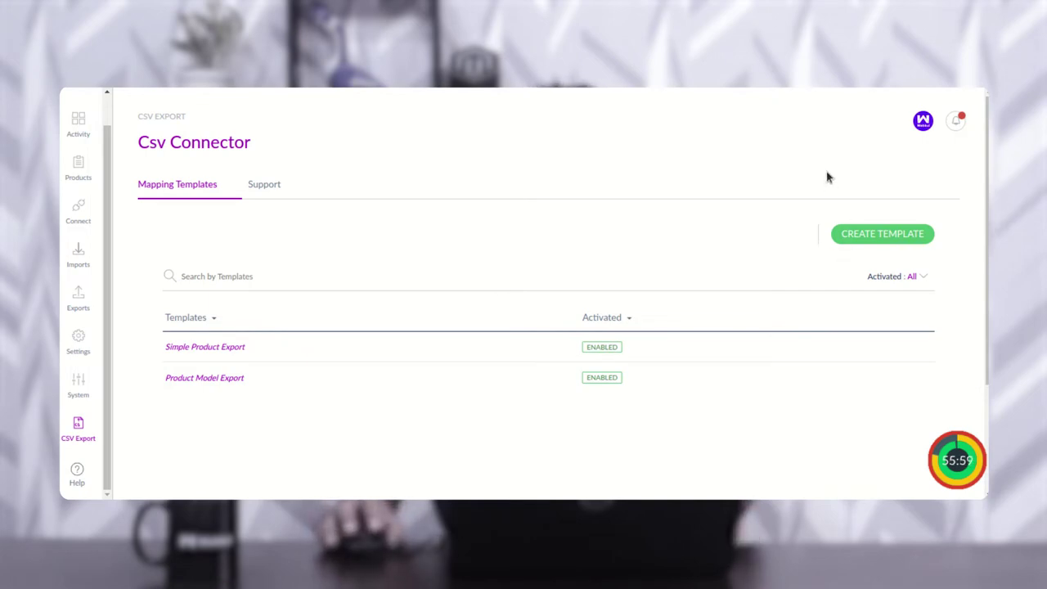
Step: Create and save a new mapping template named 'Test product export template'
left_click(878, 237)
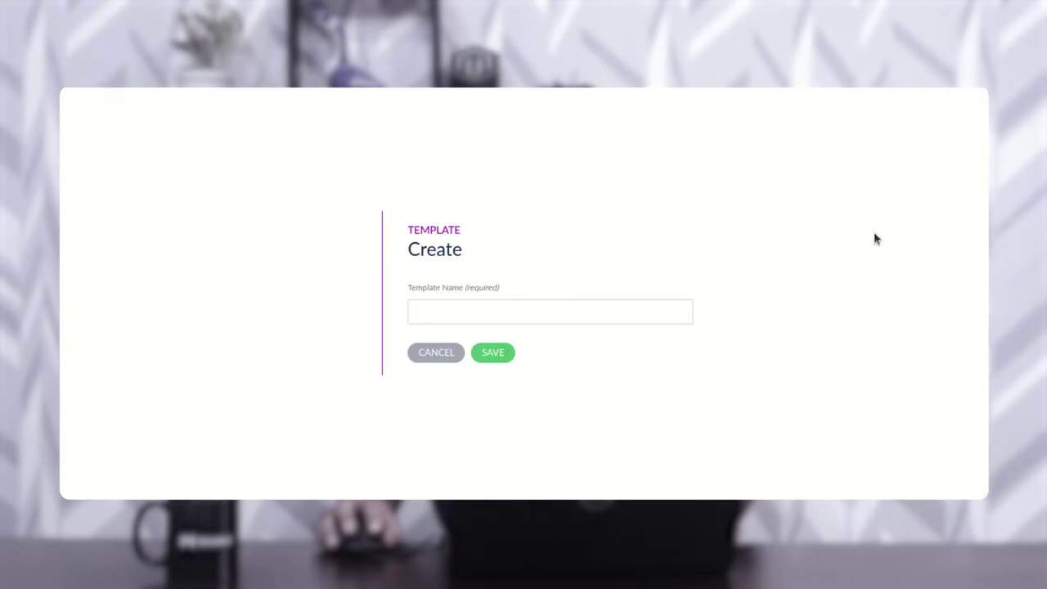
left_click(478, 304)
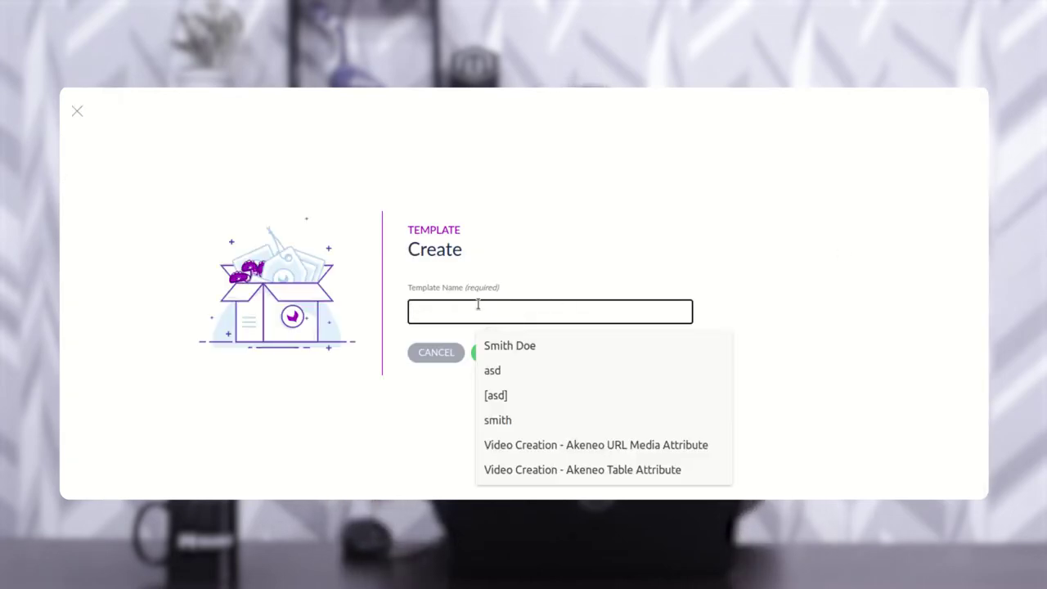
type("Test")
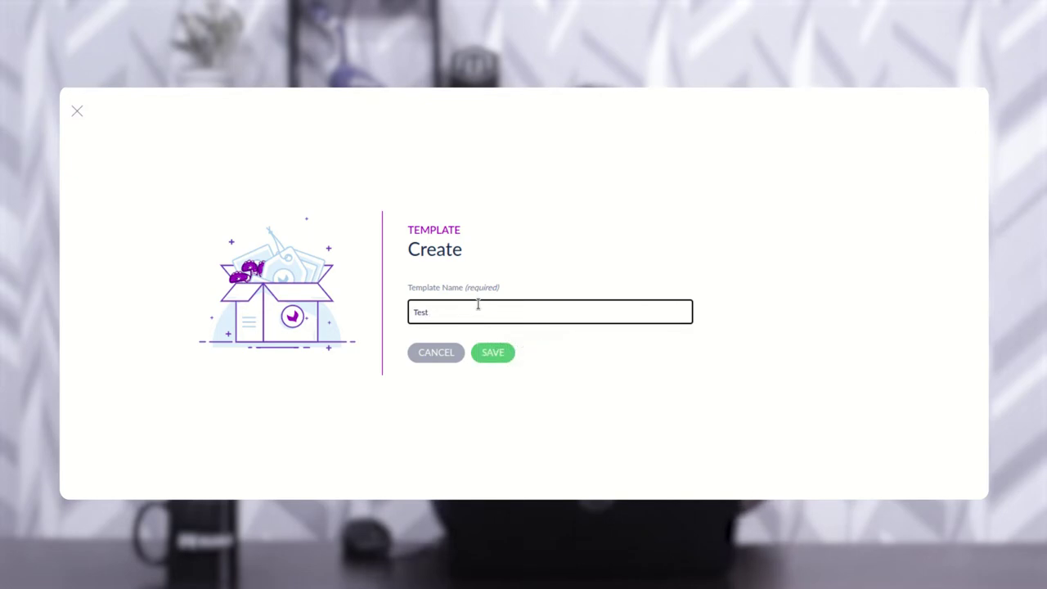
type(" product exp")
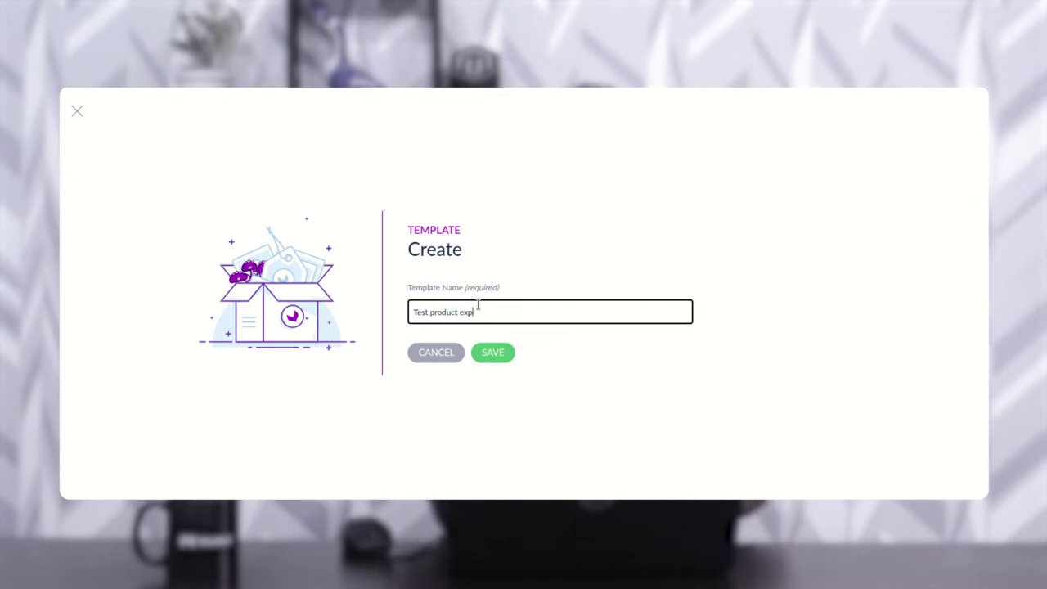
type("ort template")
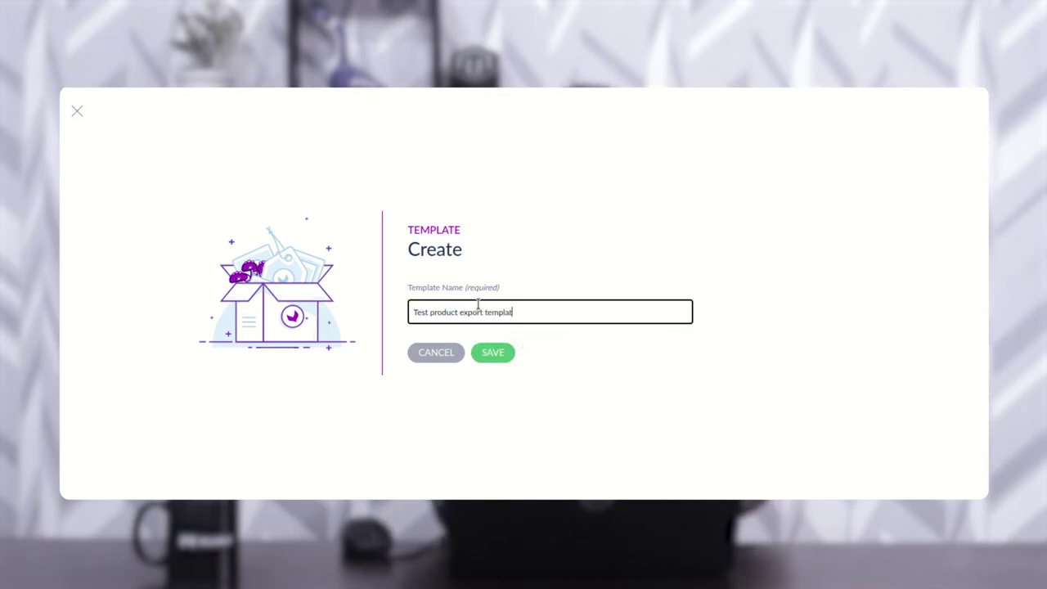
left_click(494, 357)
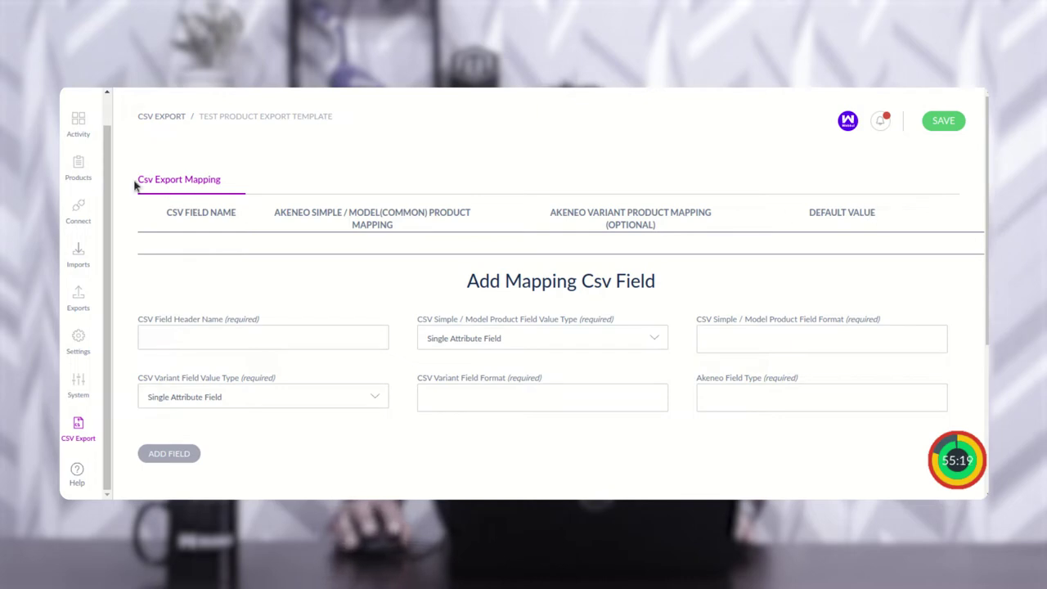
triple_click(159, 180)
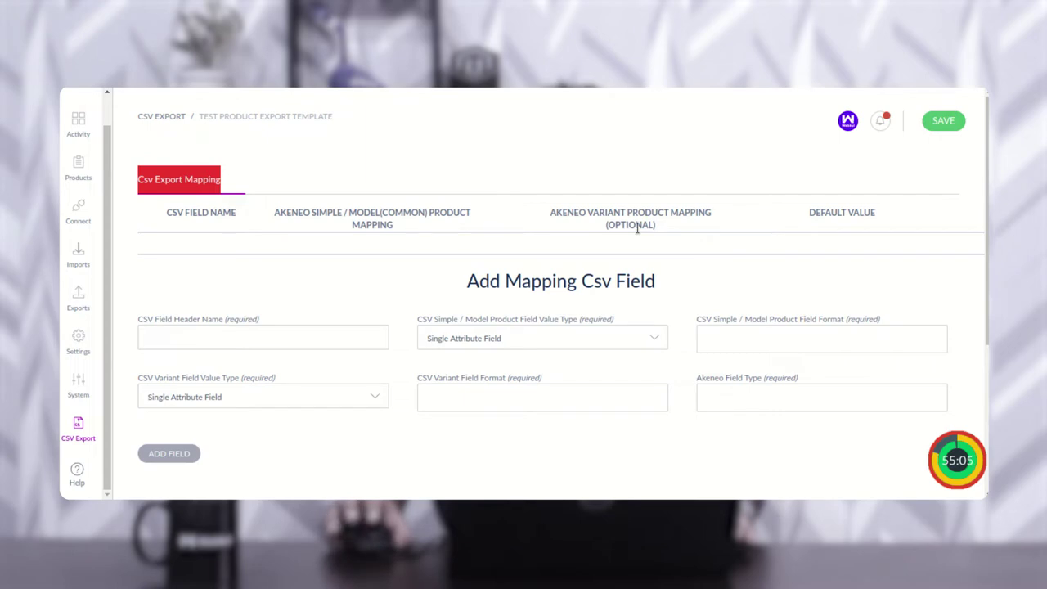
scroll(516, 287, "down", 1)
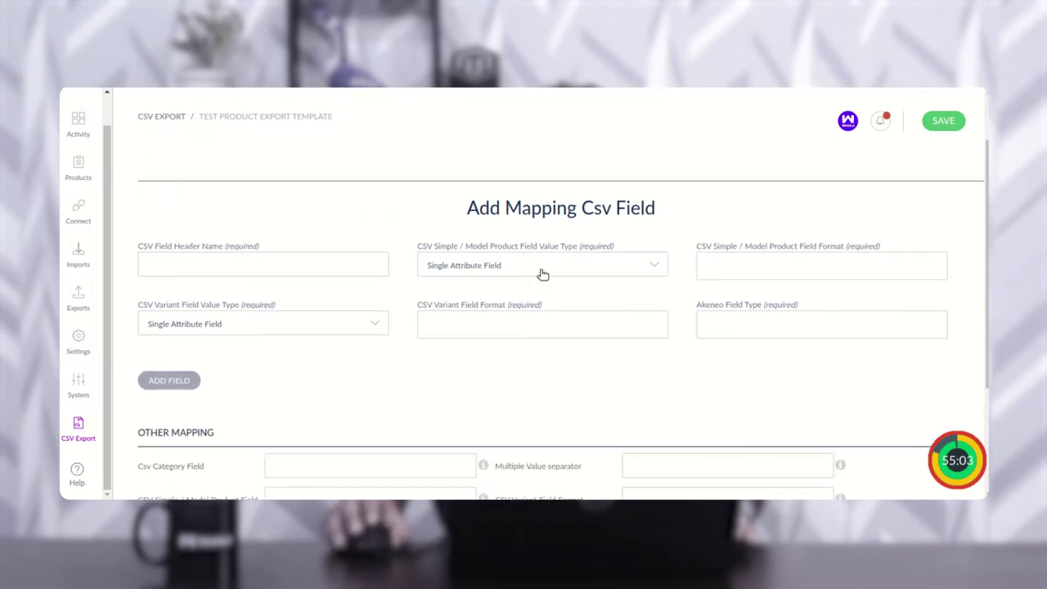
left_click_drag(468, 208, 664, 215)
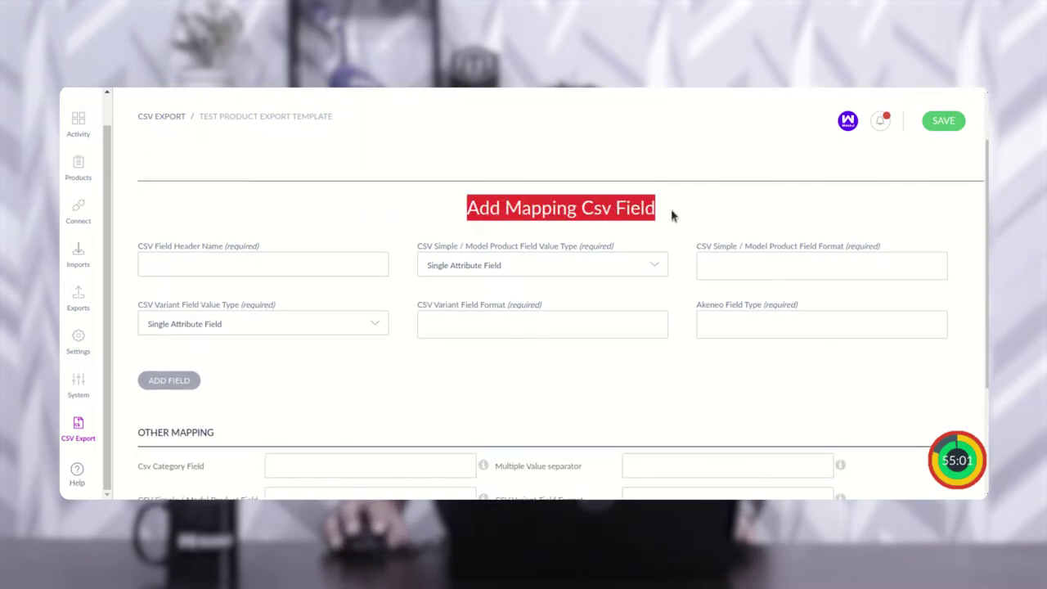
left_click(673, 217)
scroll(648, 273, "down", 3)
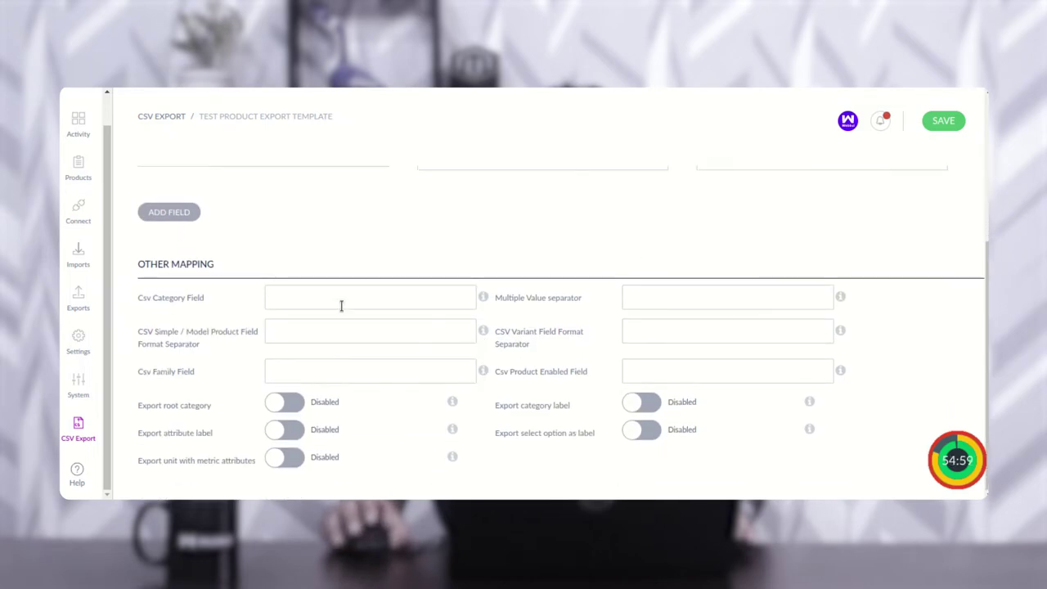
left_click_drag(143, 263, 203, 267)
scroll(351, 278, "up", 3)
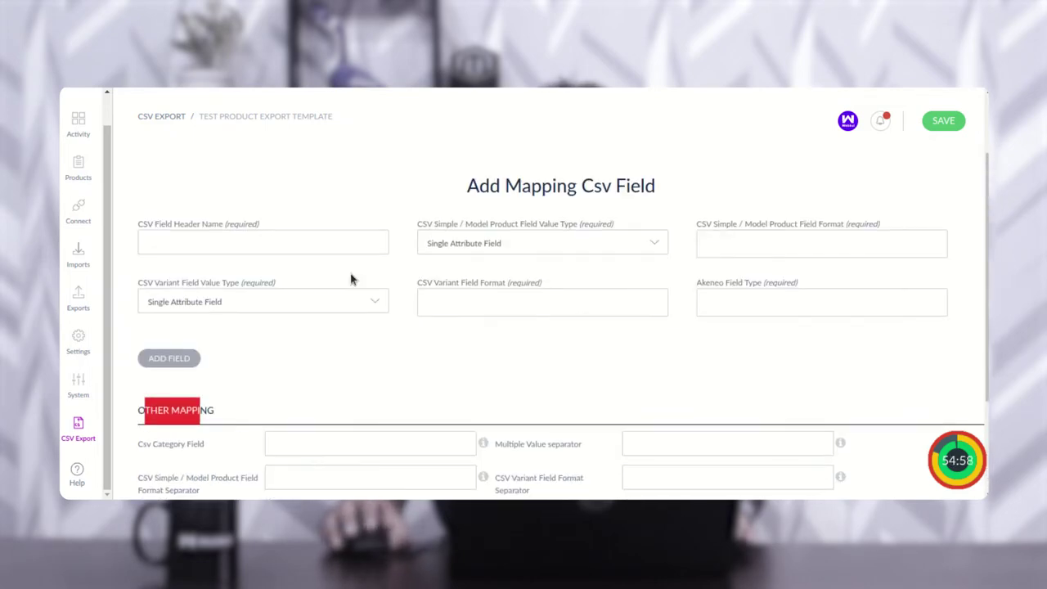
scroll(351, 278, "up", 2)
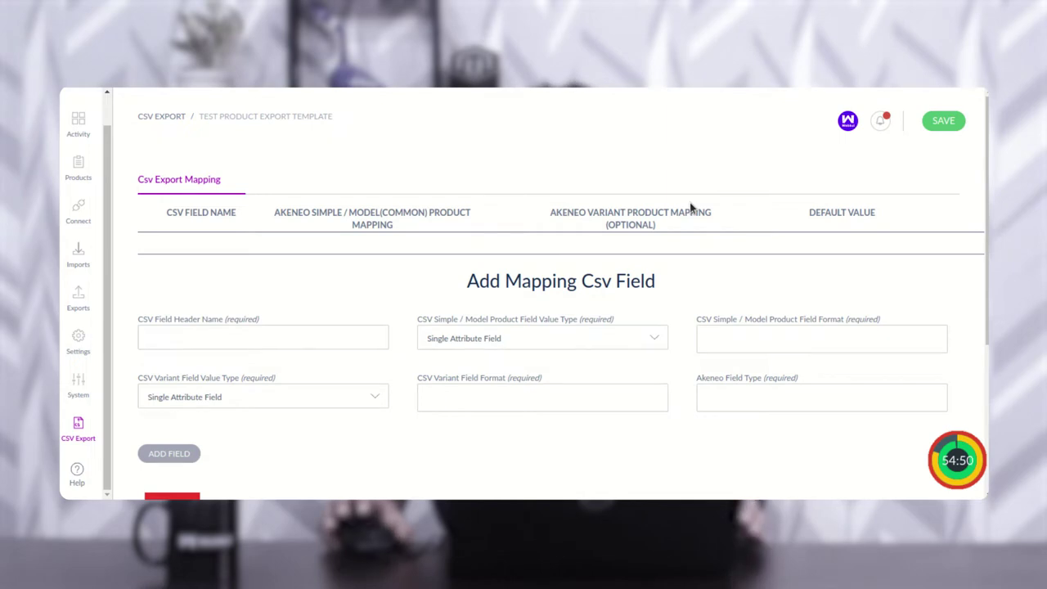
scroll(510, 341, "down", 2)
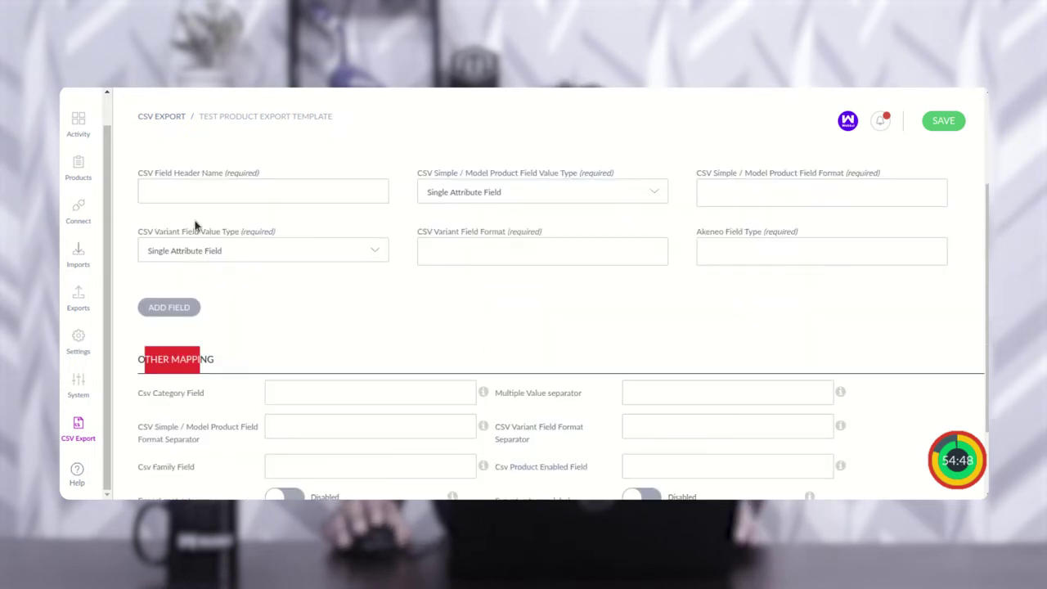
scroll(217, 245, "up", 1)
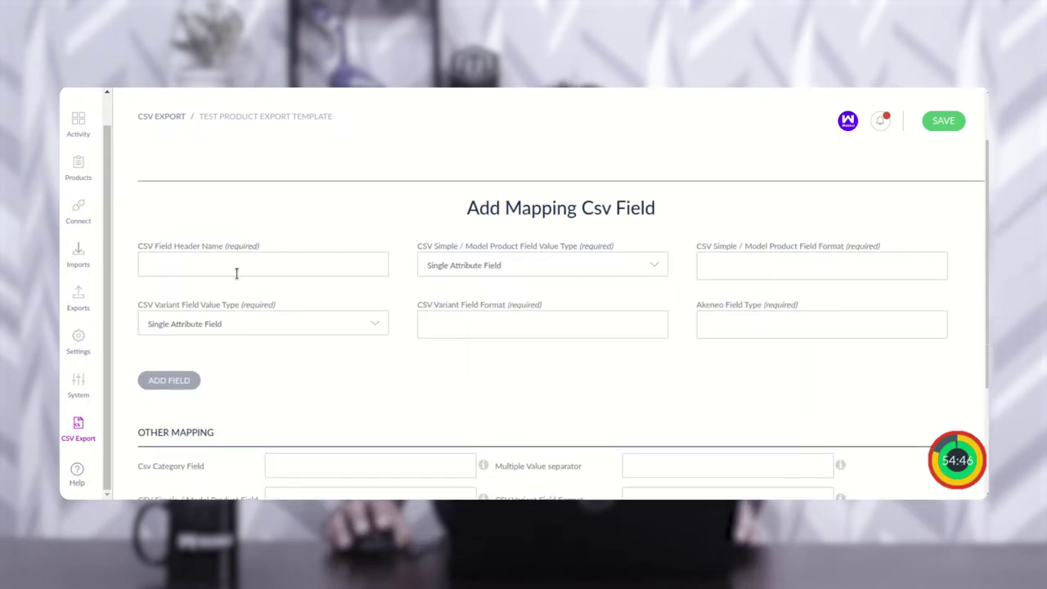
Step: Enter 'sku' as the CSV header and keep Single Attribute Field as simple/model value type
left_click(216, 262)
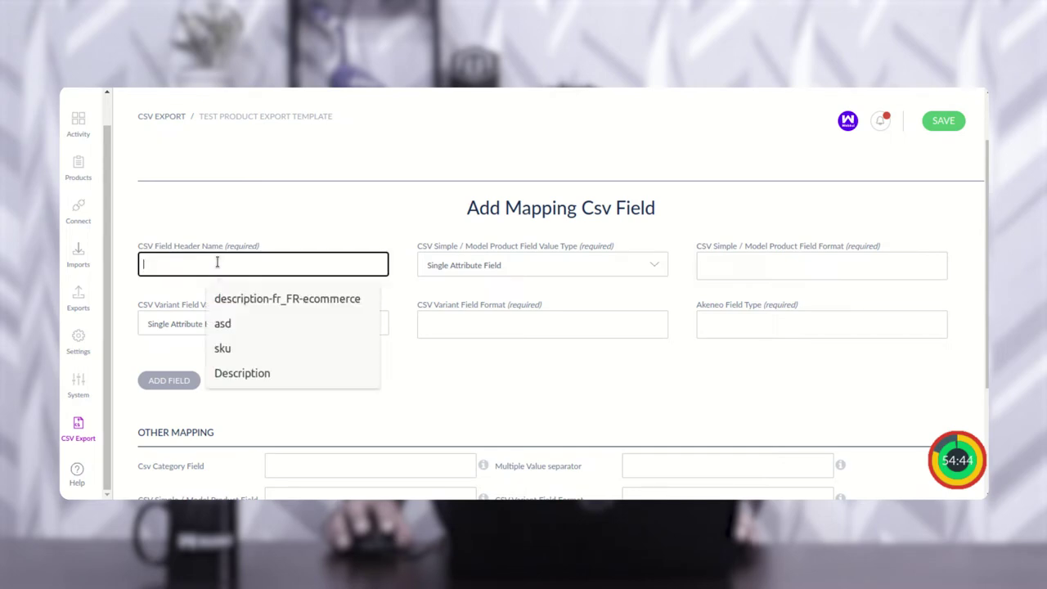
type("sku")
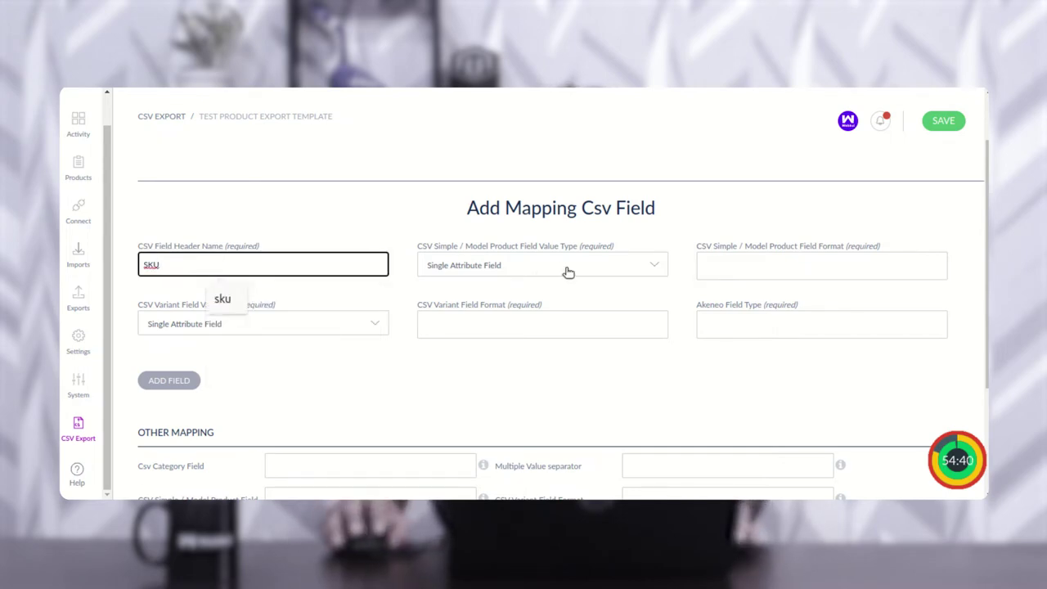
left_click(468, 238)
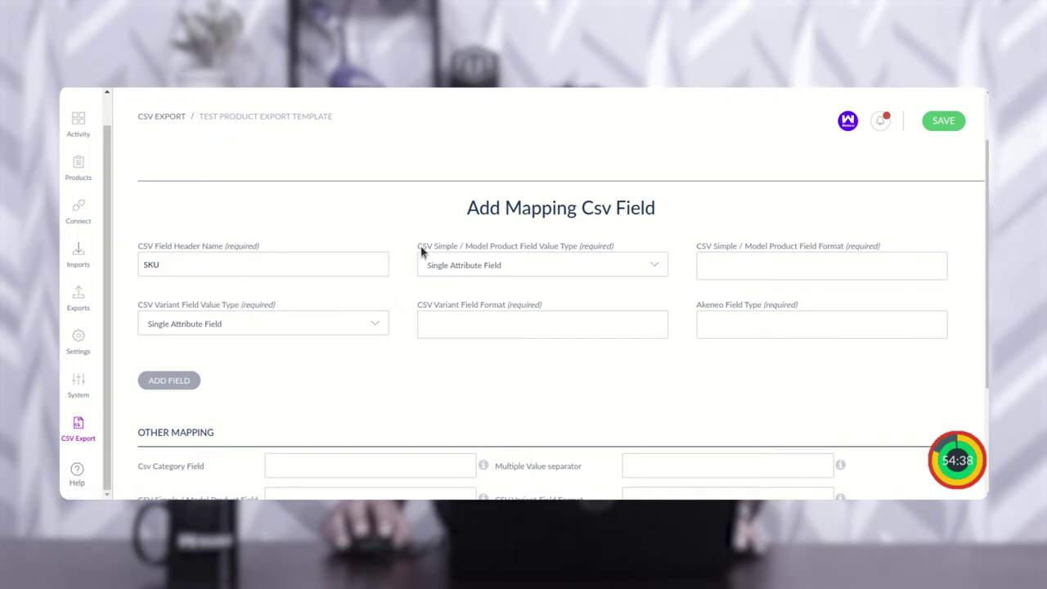
left_click_drag(422, 251, 565, 248)
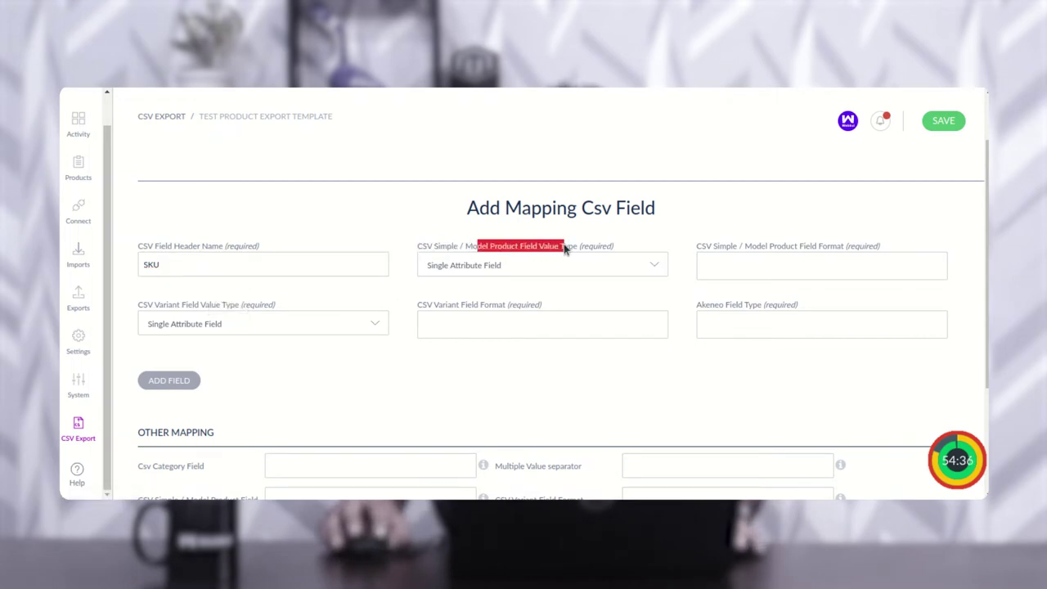
left_click(573, 272)
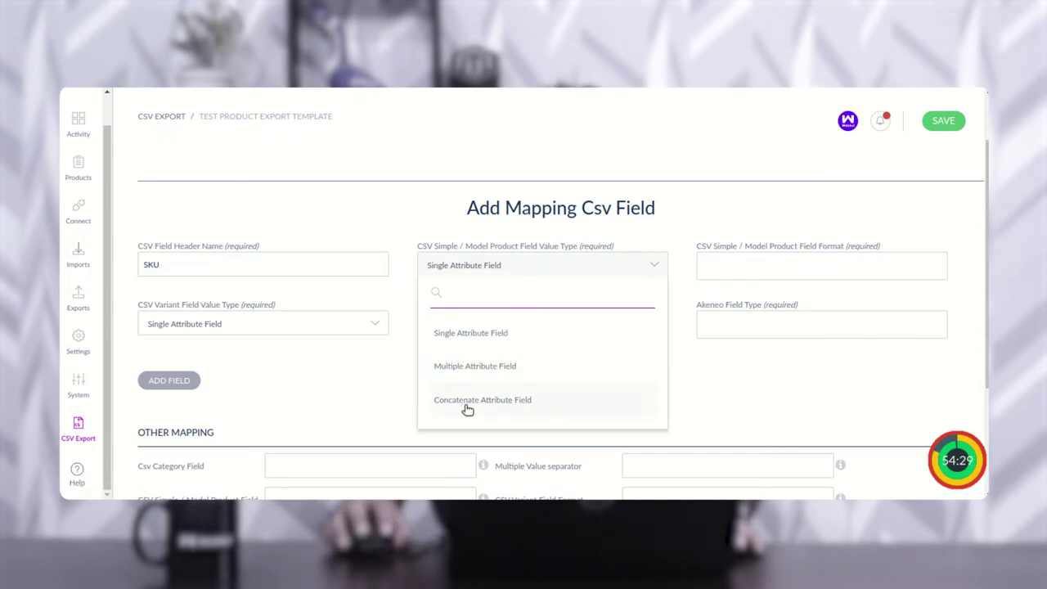
left_click(488, 340)
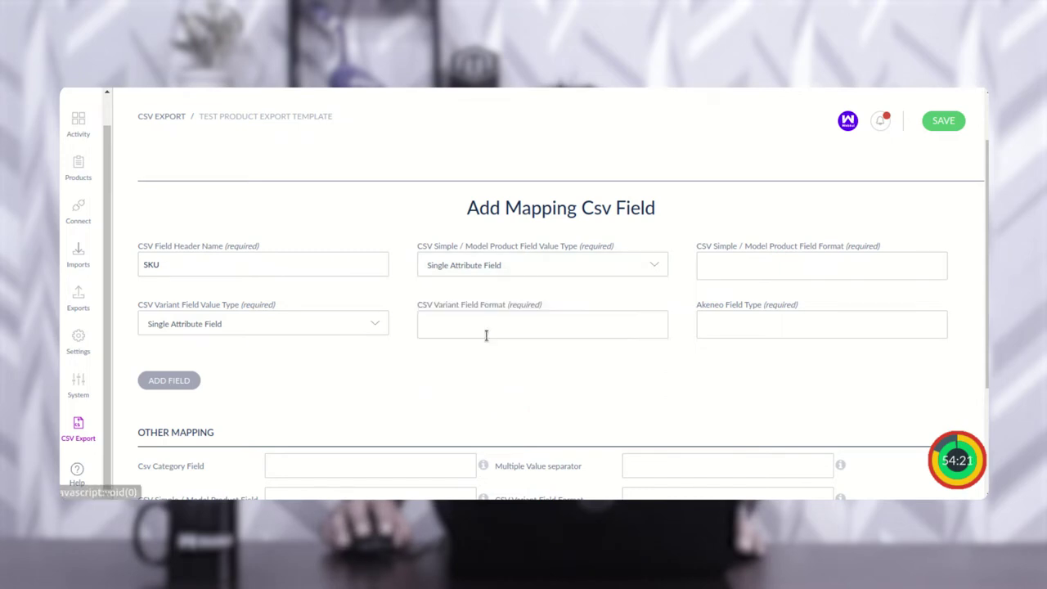
Step: Set the simple/model field format to Attribute Name and bring up the variant value type choices
left_click_drag(698, 253, 836, 255)
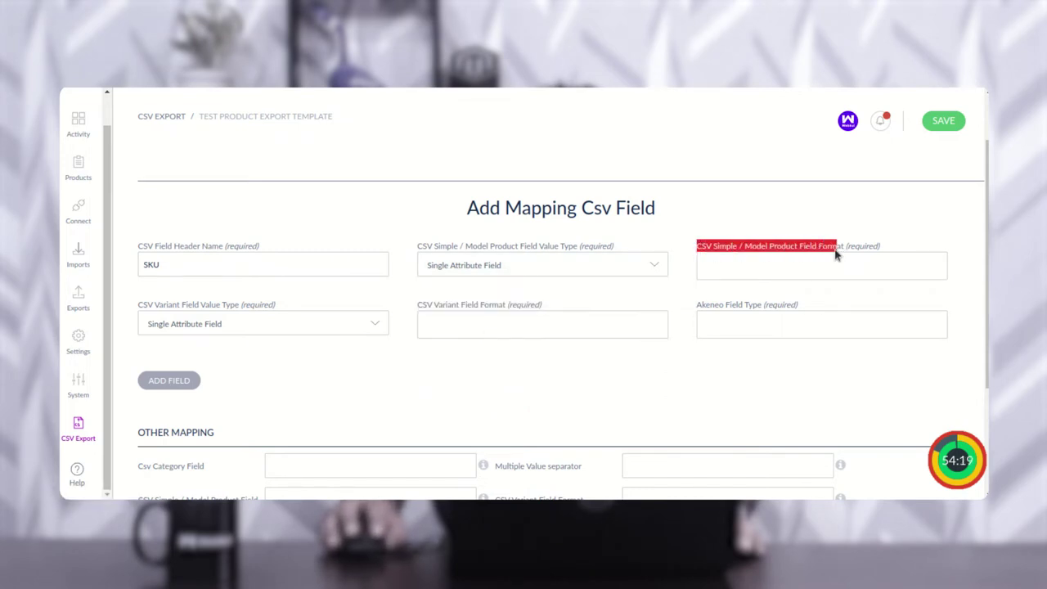
left_click(755, 267)
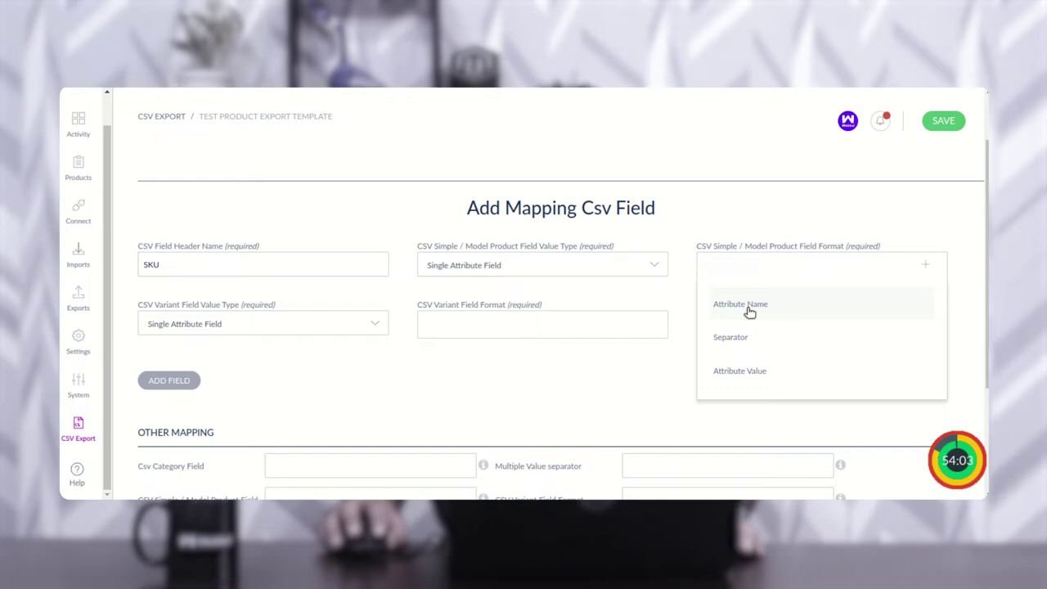
left_click(748, 308)
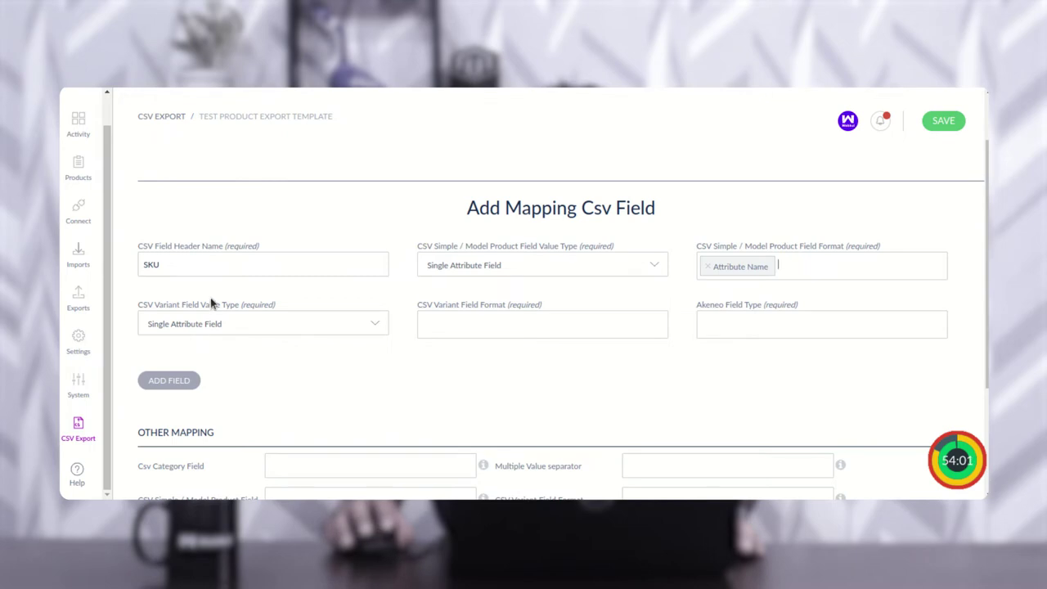
left_click_drag(162, 309, 236, 338)
left_click(236, 334)
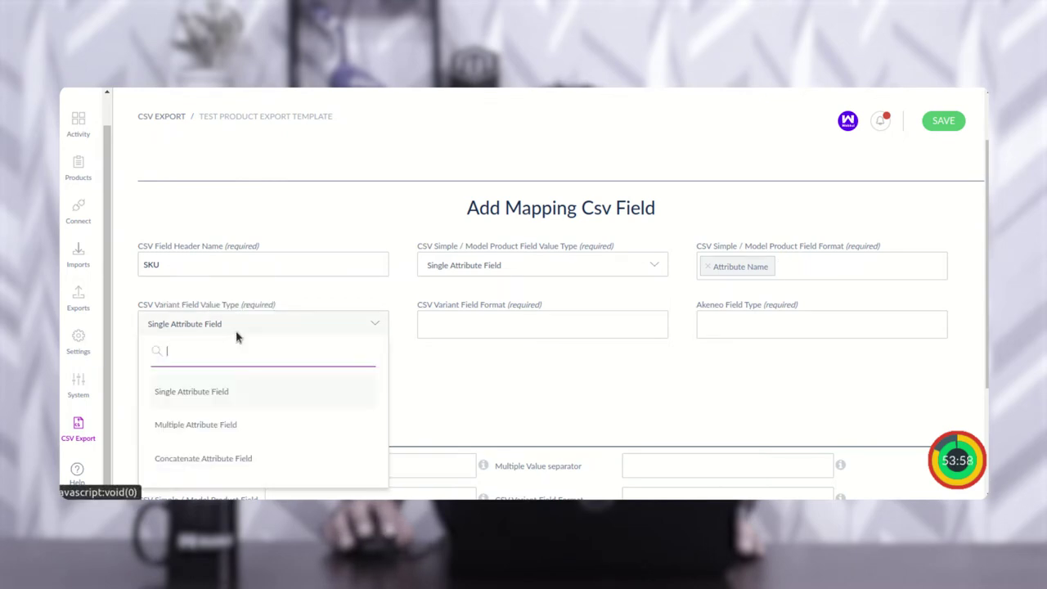
Step: Keep Single Attribute Field for the variant value type and set variant format to Attribute Name
left_click(213, 396)
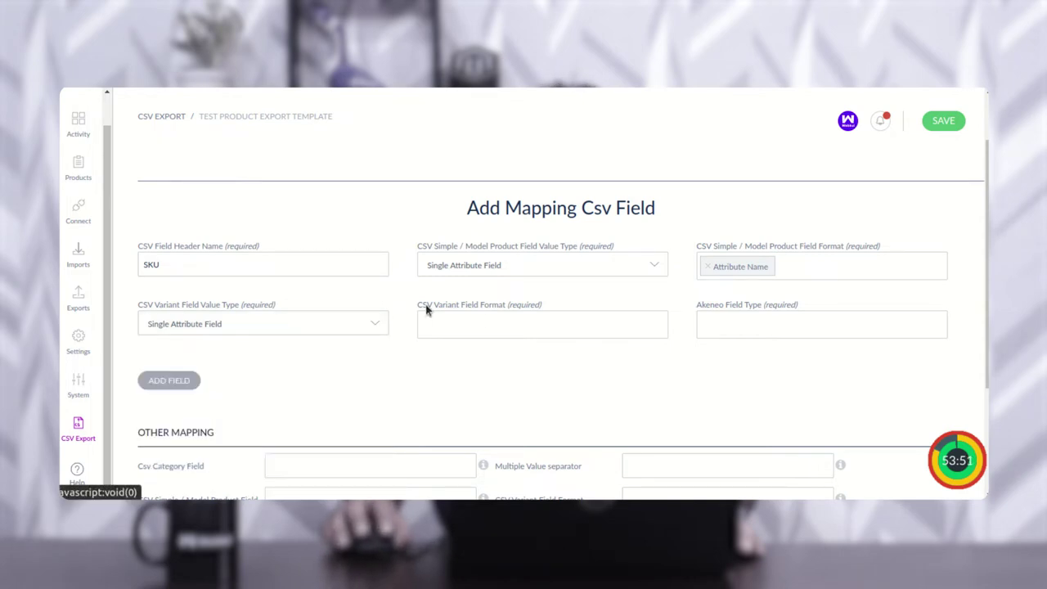
left_click_drag(458, 311, 505, 312)
left_click(513, 332)
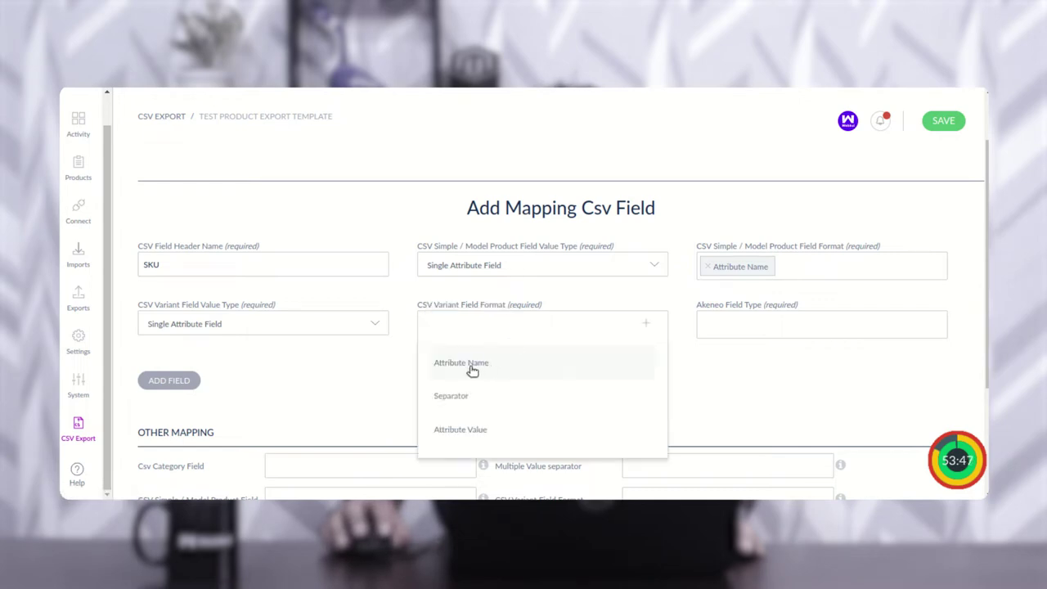
left_click(481, 372)
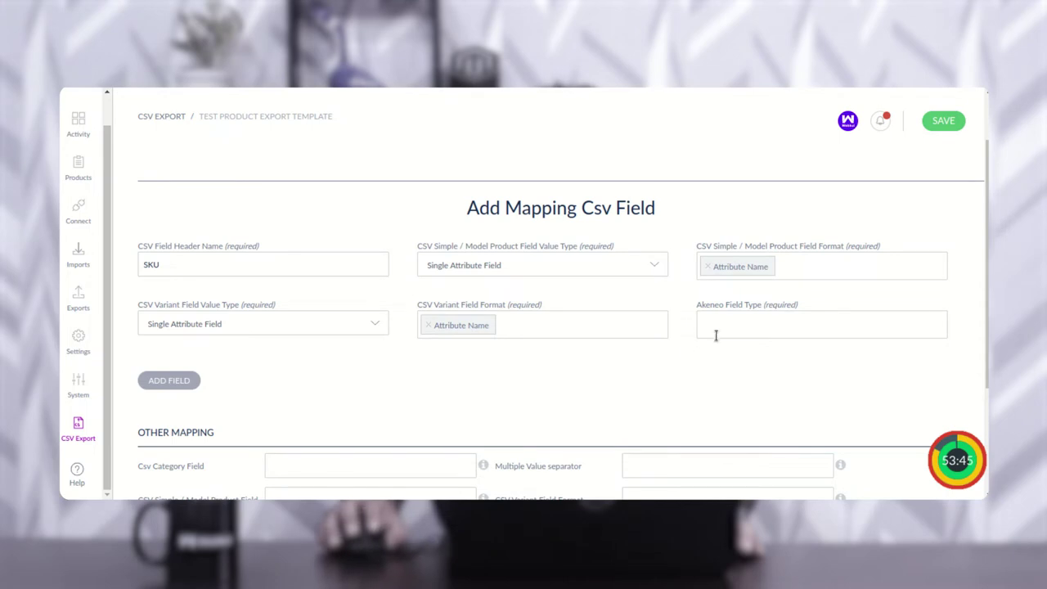
Step: Set the Akeneo field type to Identifier and add the SKU field to the mapping
left_click_drag(712, 309, 762, 314)
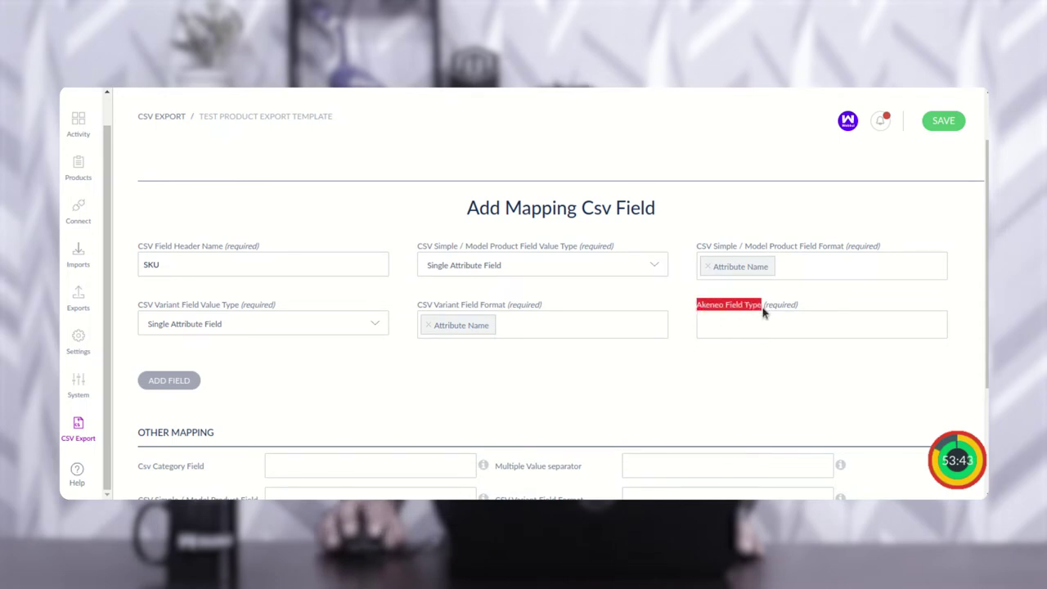
left_click(748, 330)
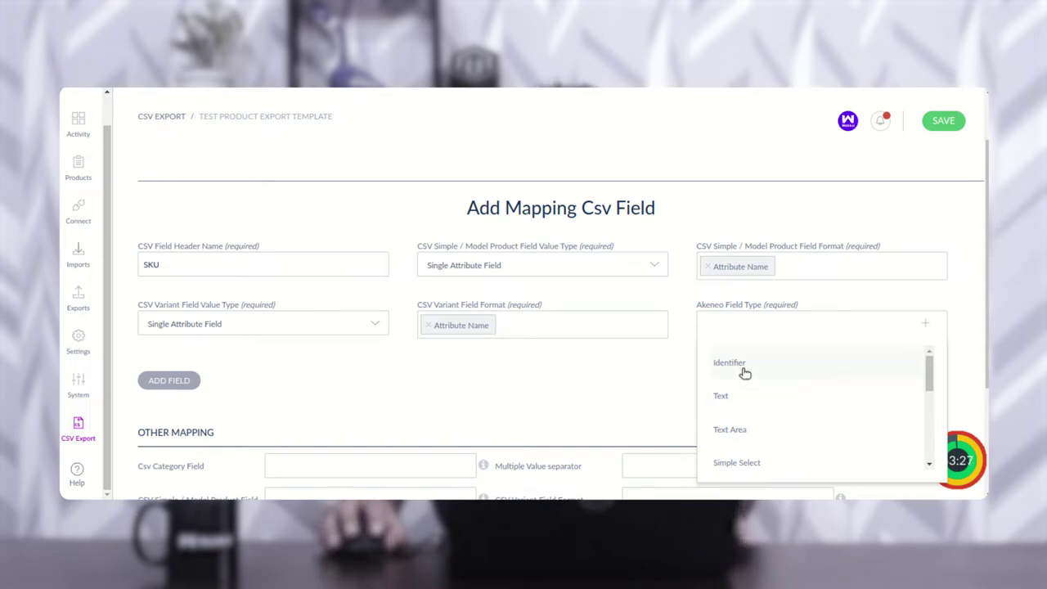
left_click(746, 370)
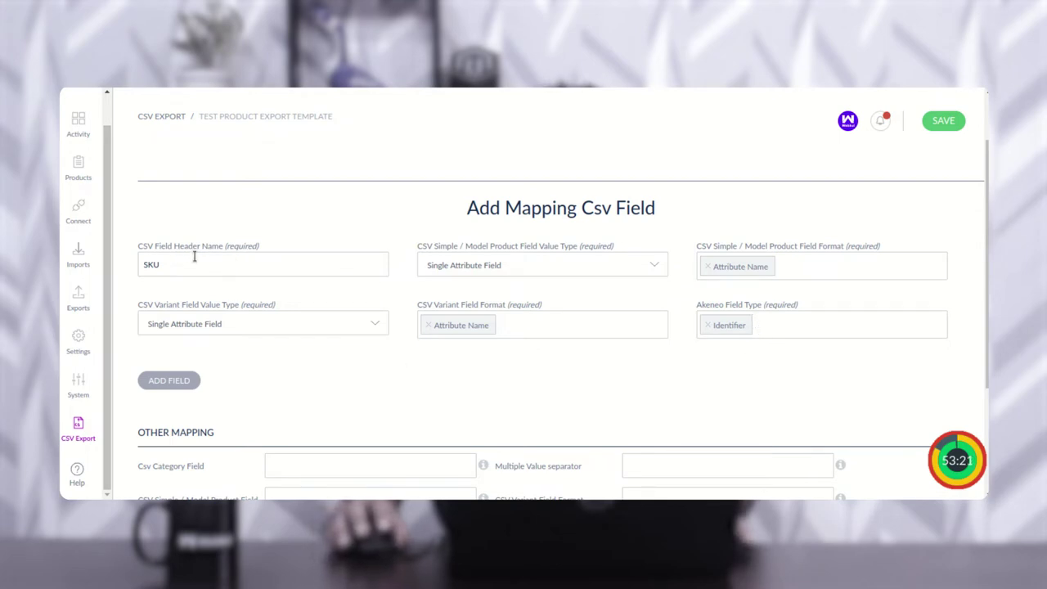
left_click_drag(154, 250, 209, 247)
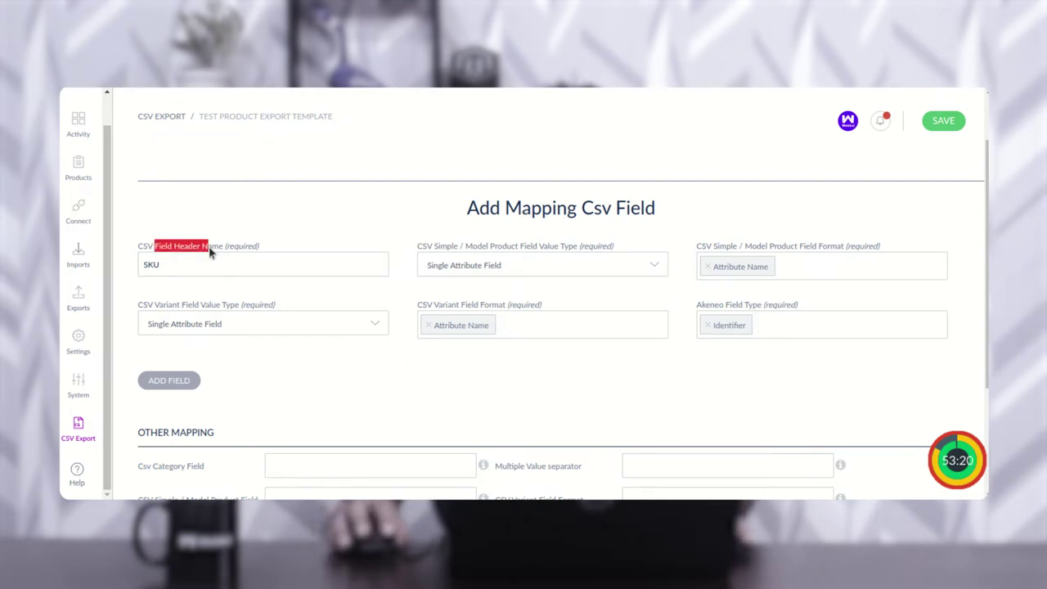
left_click(175, 386)
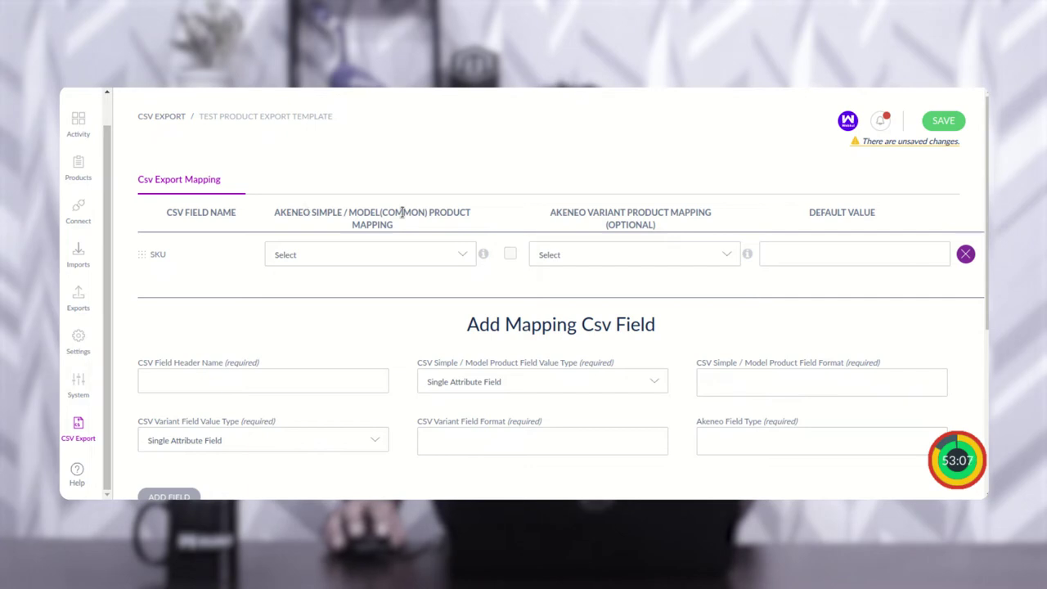
Step: Map the SKU row to the SKU attribute for both simple/model and variant products
left_click(381, 261)
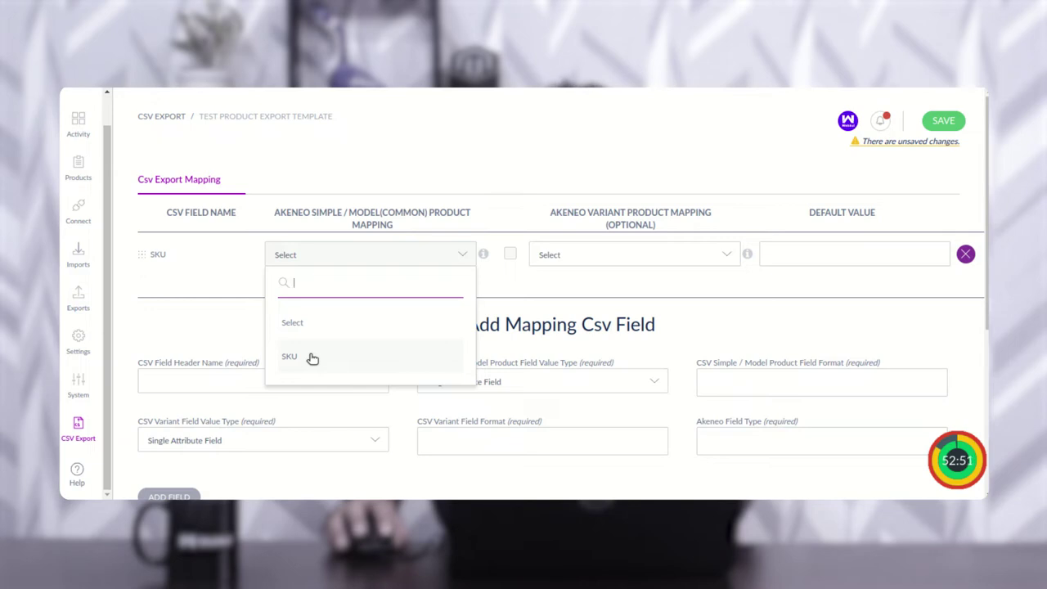
left_click(312, 358)
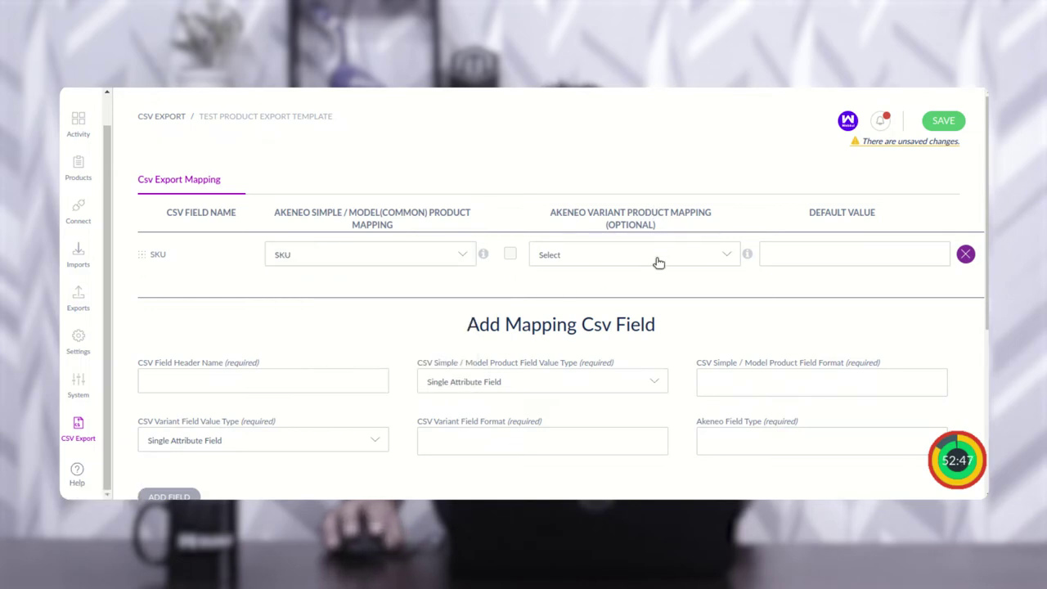
left_click(616, 254)
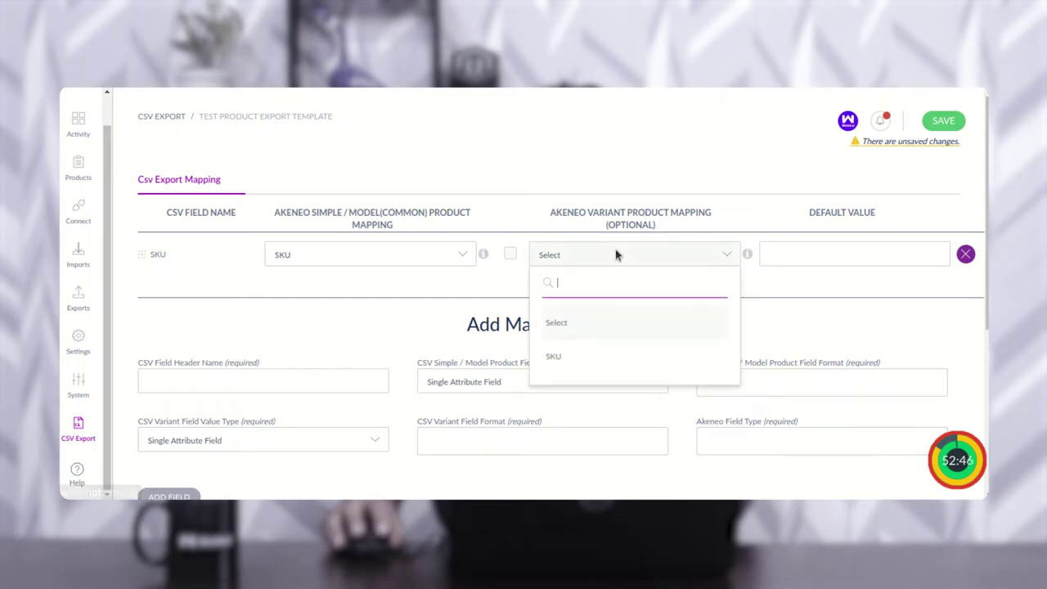
left_click(578, 358)
mouse_move(484, 255)
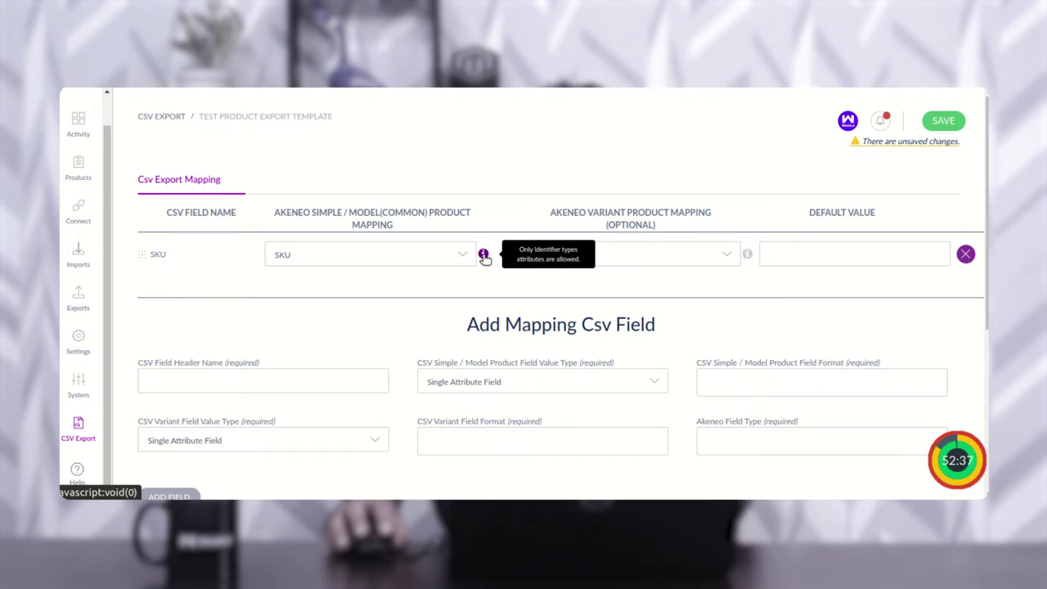
Step: Review the Akeneo field type options and confirm the SKU row still maps to SKU
left_click_drag(704, 422, 757, 422)
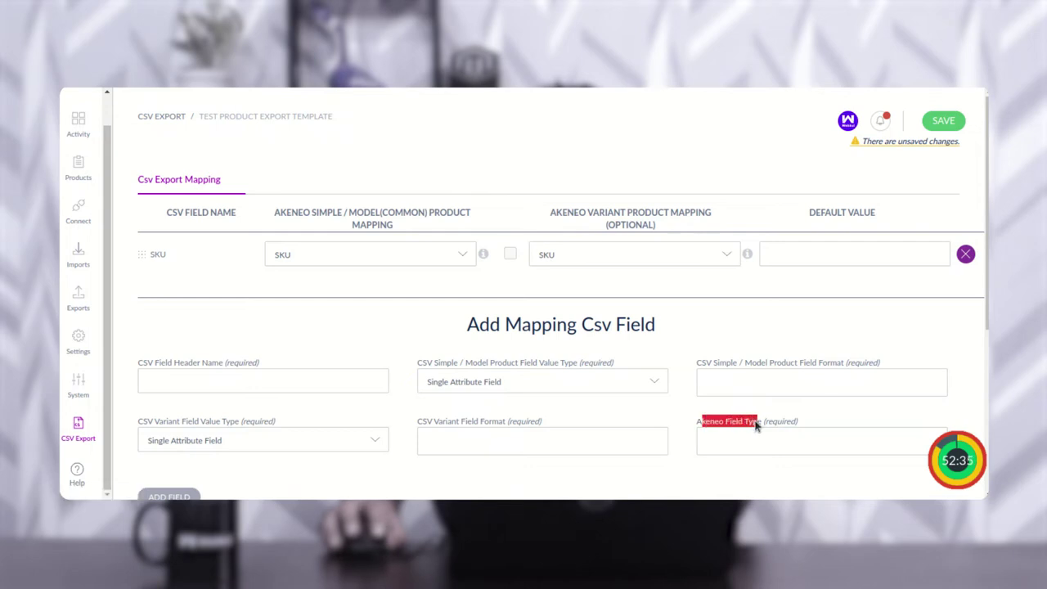
left_click(734, 445)
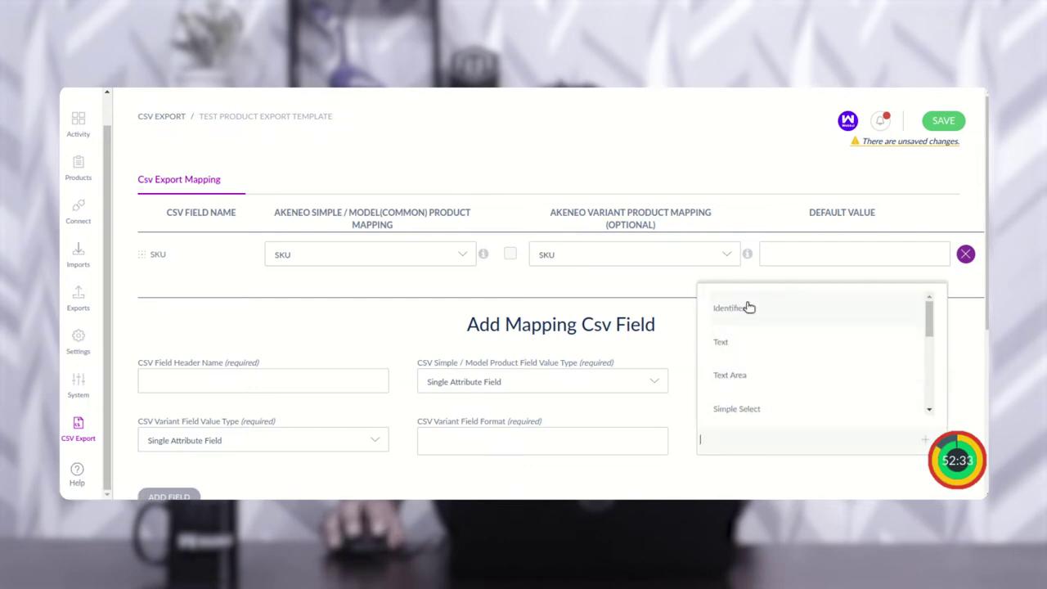
key("Escape")
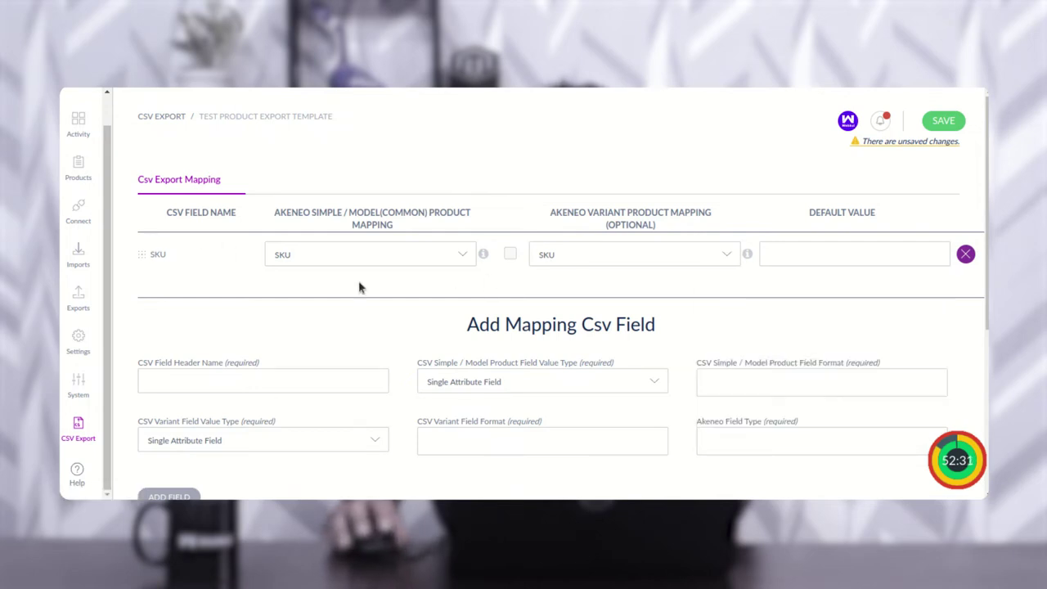
left_click(448, 258)
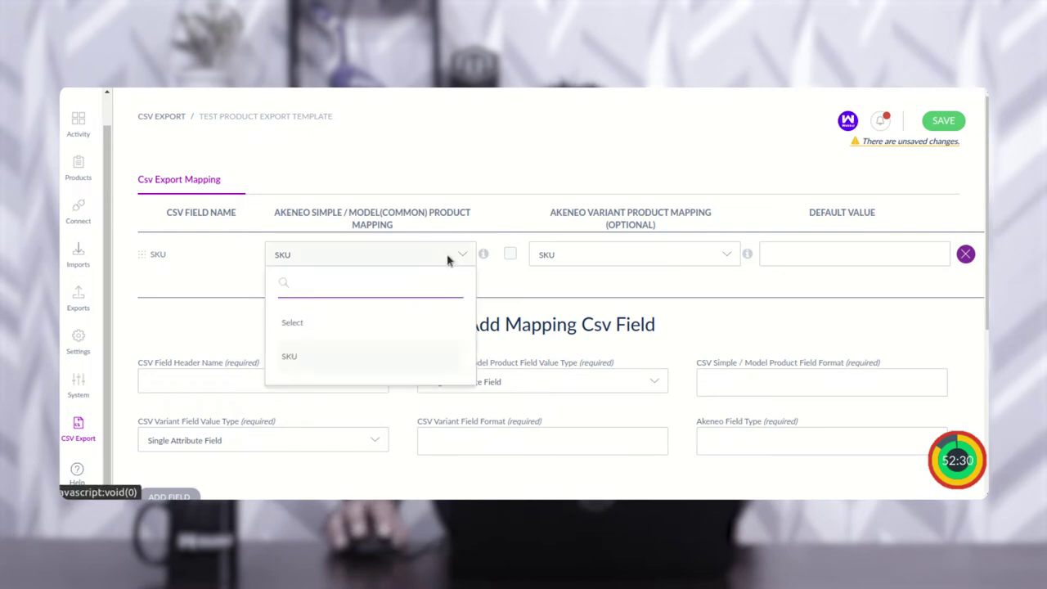
left_click(352, 358)
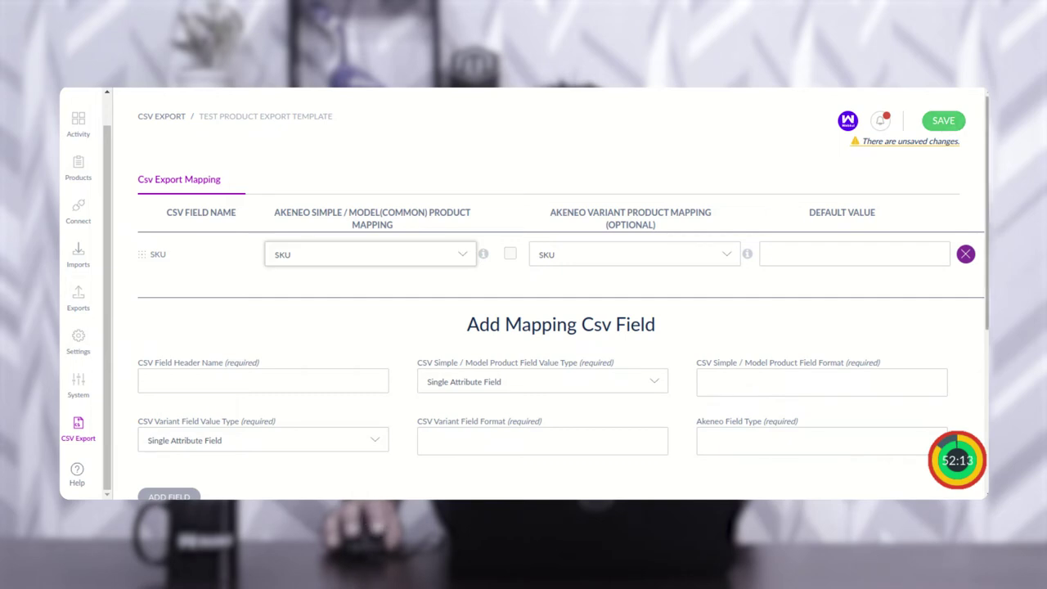
scroll(561, 327, "down", 4)
scroll(561, 327, "up", 2)
scroll(600, 243, "up", 1)
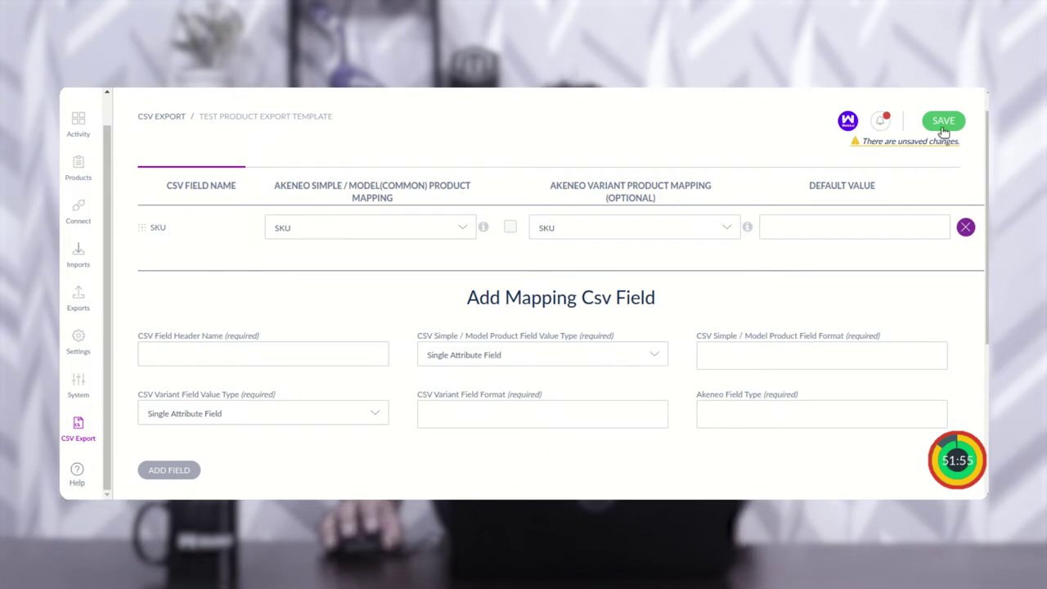
Step: In Other Mapping, set the category field to categories and the multiple value separator to a comma
scroll(463, 362, "down", 4)
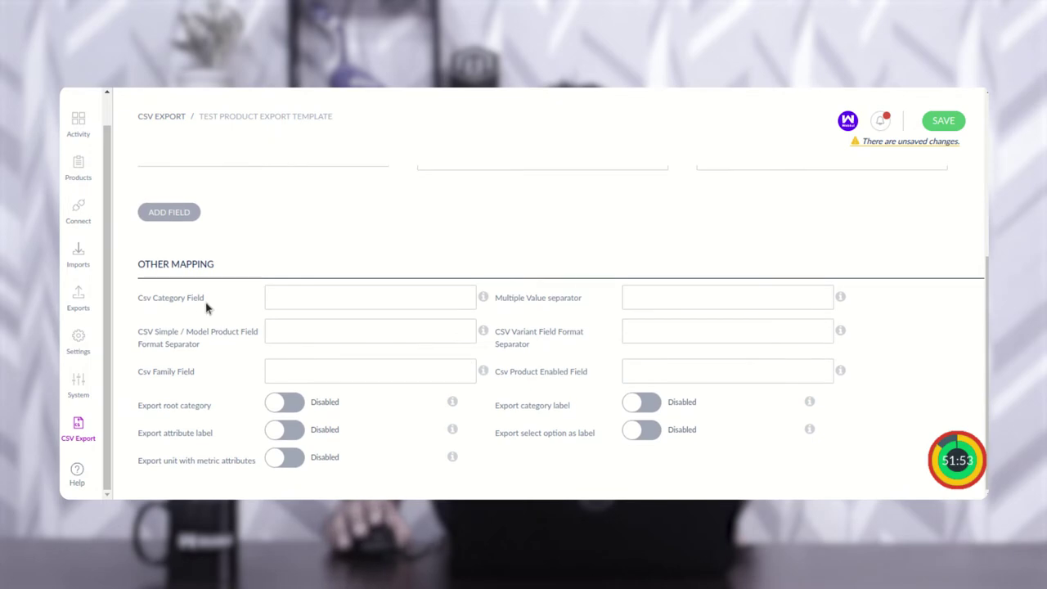
left_click_drag(151, 264, 198, 262)
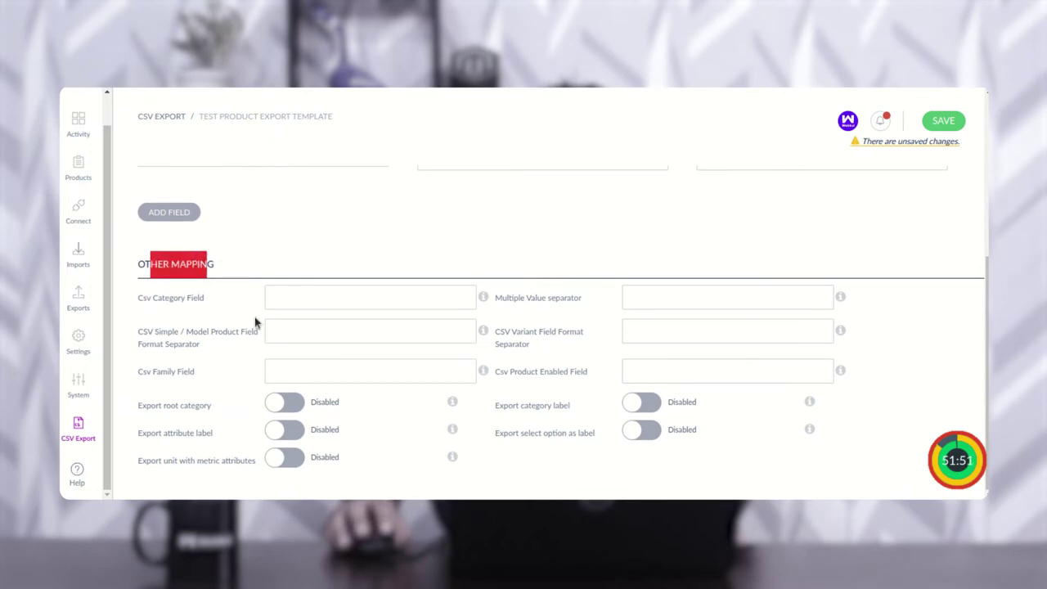
left_click_drag(144, 304, 265, 306)
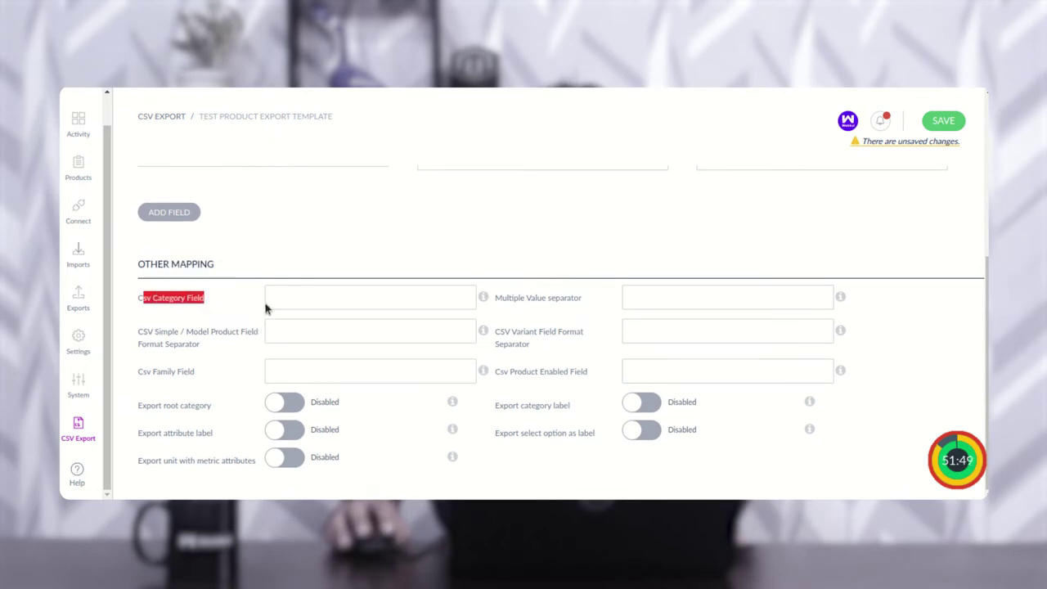
left_click(294, 299)
left_click(357, 333)
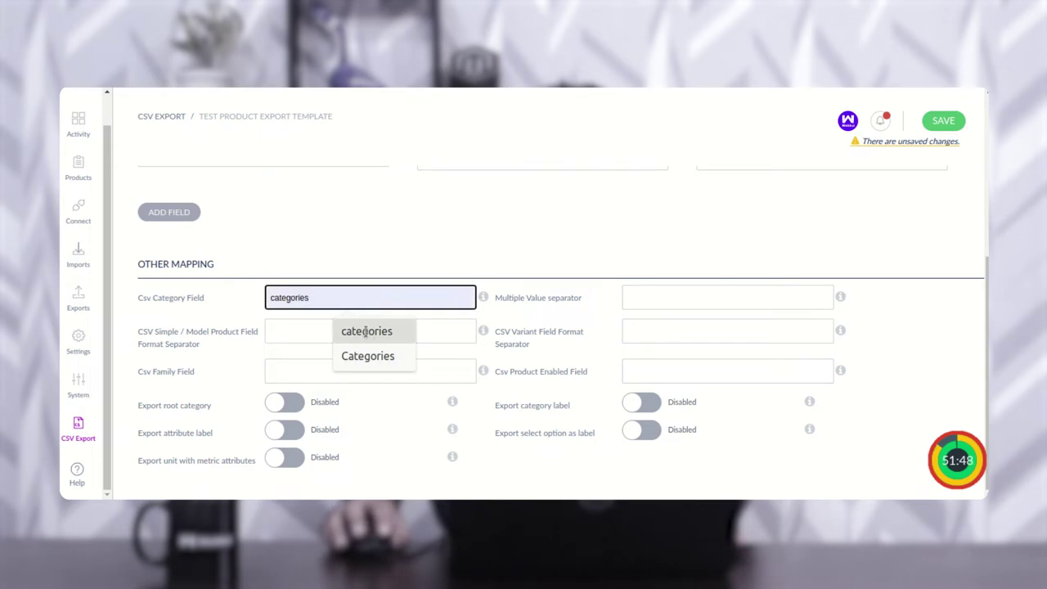
left_click(650, 300)
left_click(699, 328)
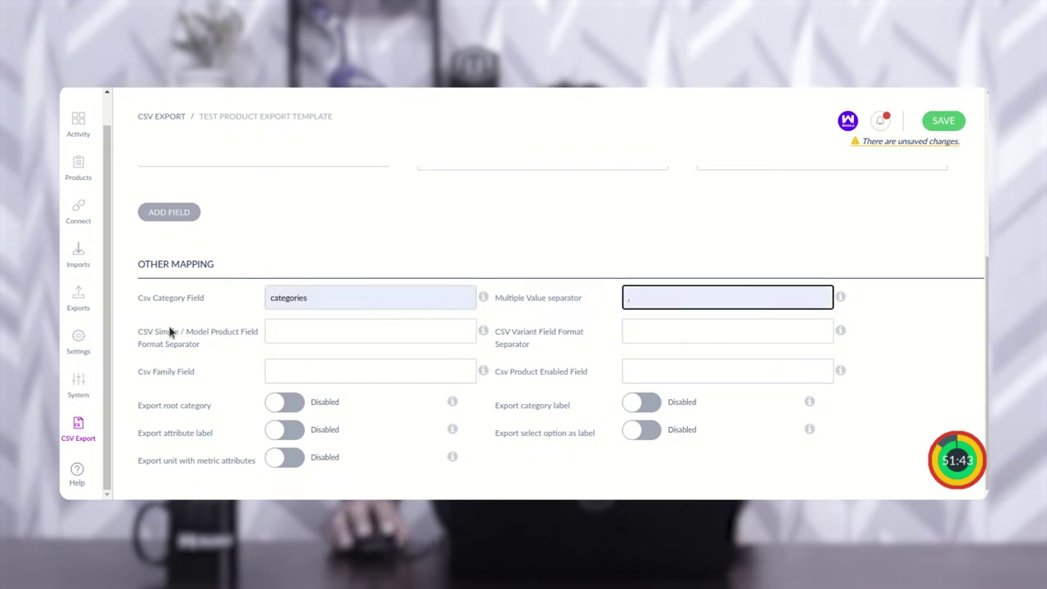
Step: Set the simple/model format separator to '=', leave the variant separator blank, and the family field to family
left_click_drag(148, 340, 253, 338)
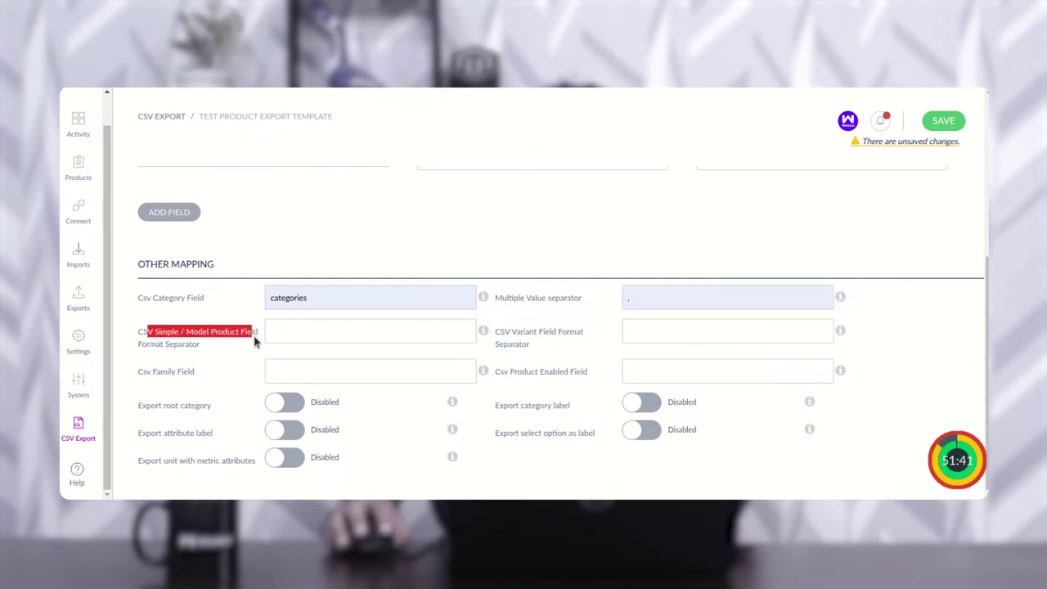
left_click(303, 334)
left_click(344, 362)
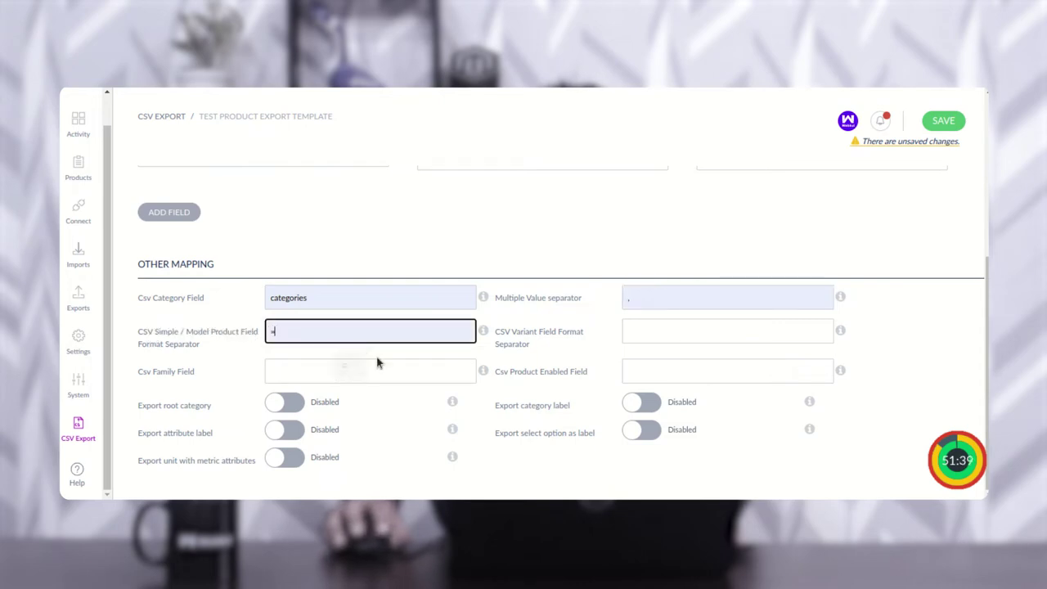
left_click(649, 332)
left_click(250, 378)
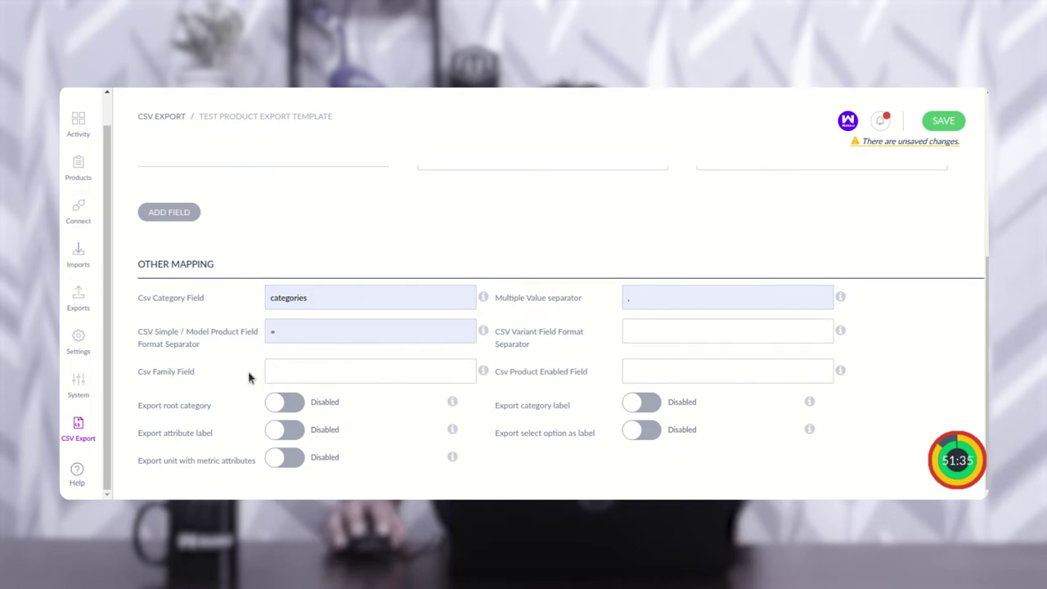
left_click(290, 368)
left_click(356, 405)
Step: Set the product enabled field to enabled and review the remaining export label options
left_click_drag(526, 374, 618, 378)
left_click(643, 374)
left_click(698, 404)
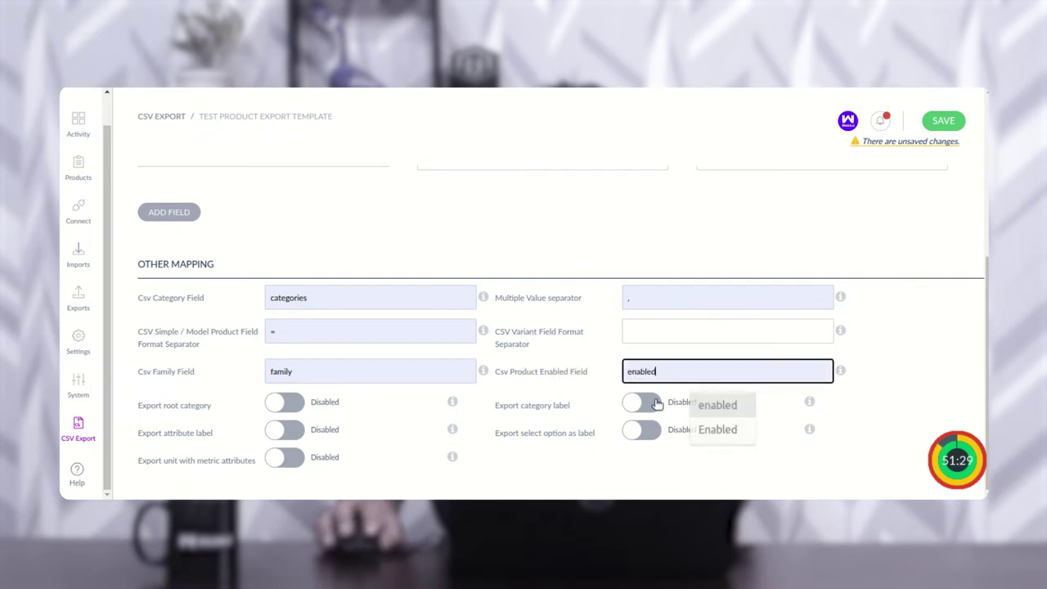
left_click_drag(147, 407, 209, 412)
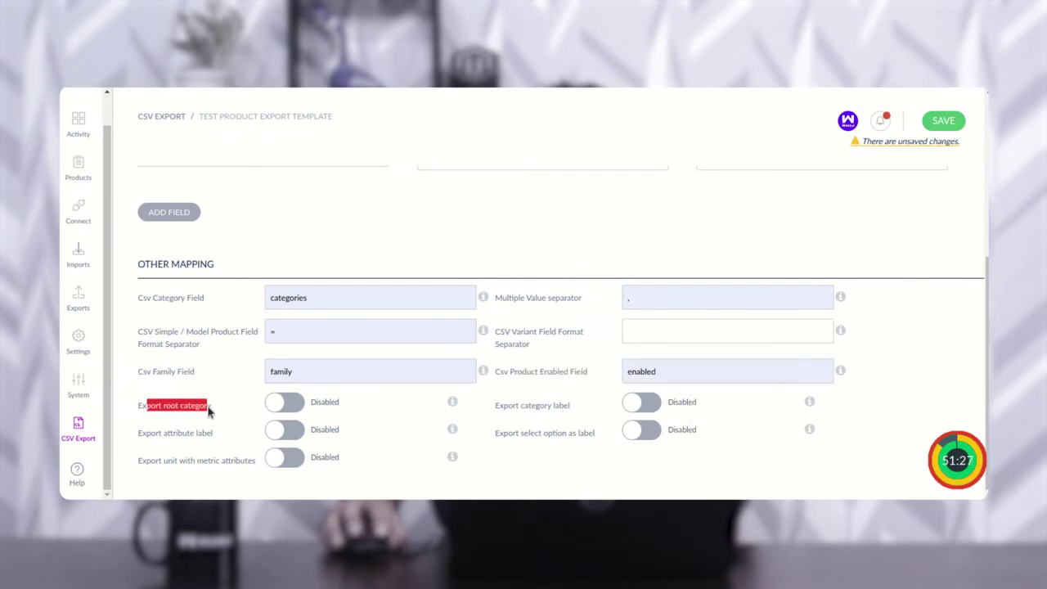
left_click_drag(152, 435, 210, 435)
left_click_drag(151, 463, 253, 463)
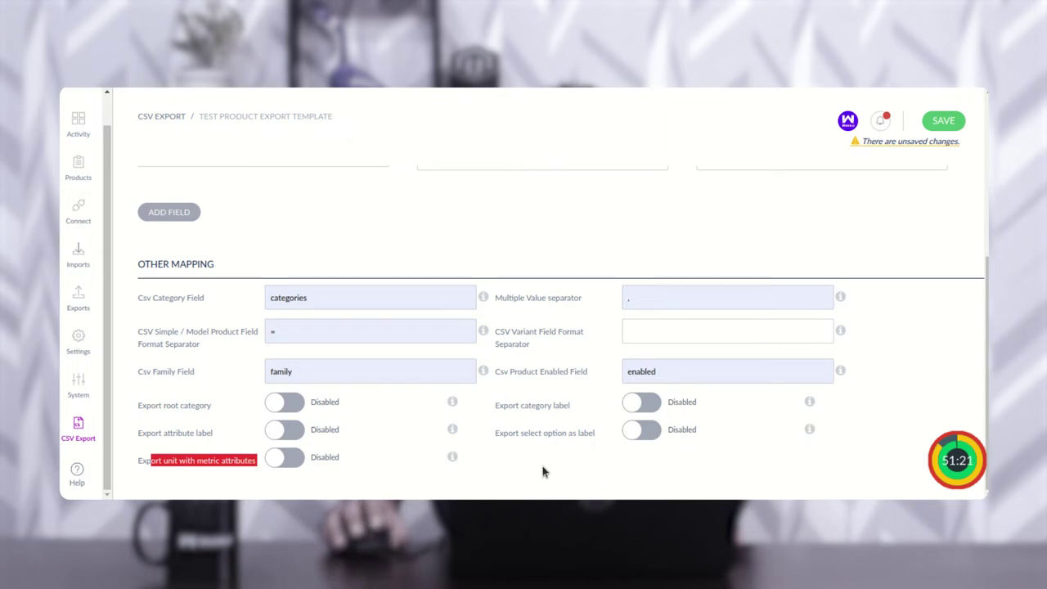
left_click_drag(499, 411, 578, 415)
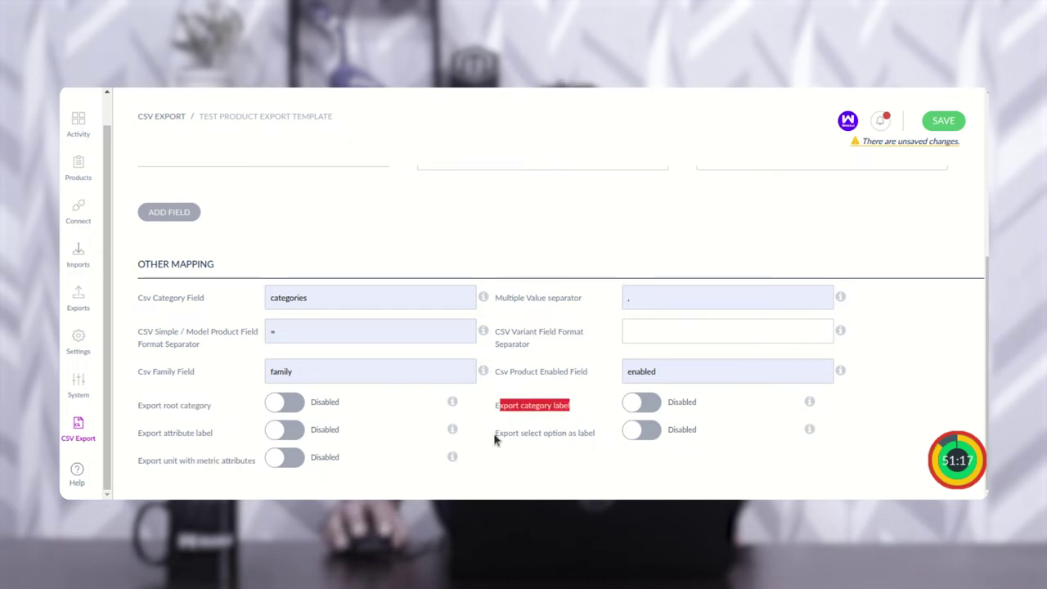
triple_click(591, 442)
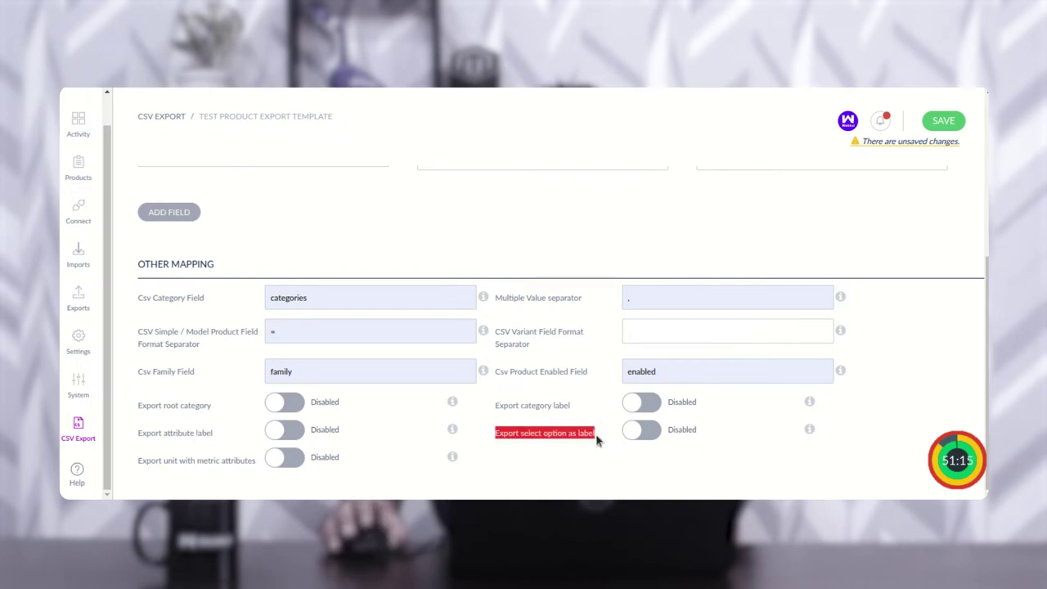
scroll(701, 345, "up", 1)
scroll(701, 346, "up", 5)
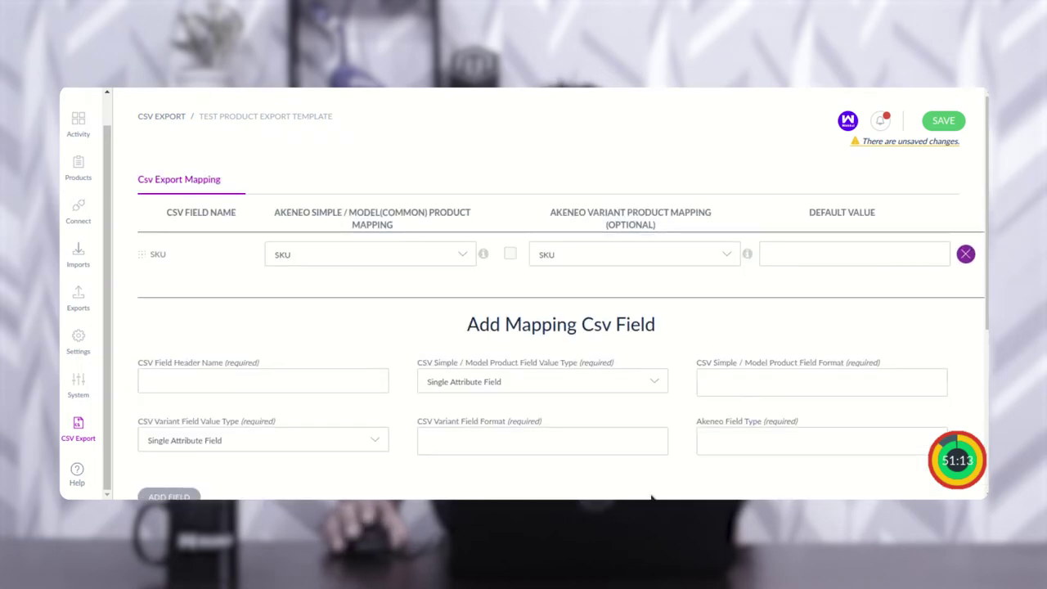
Step: Save the Test product export template and enable it in the Csv Connector template list
left_click(945, 122)
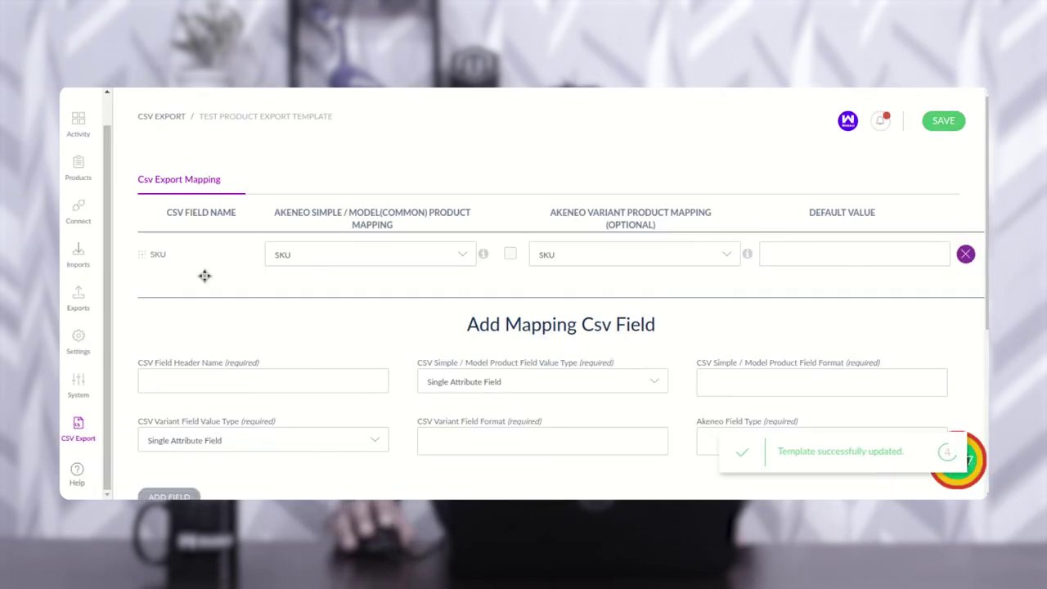
left_click(78, 434)
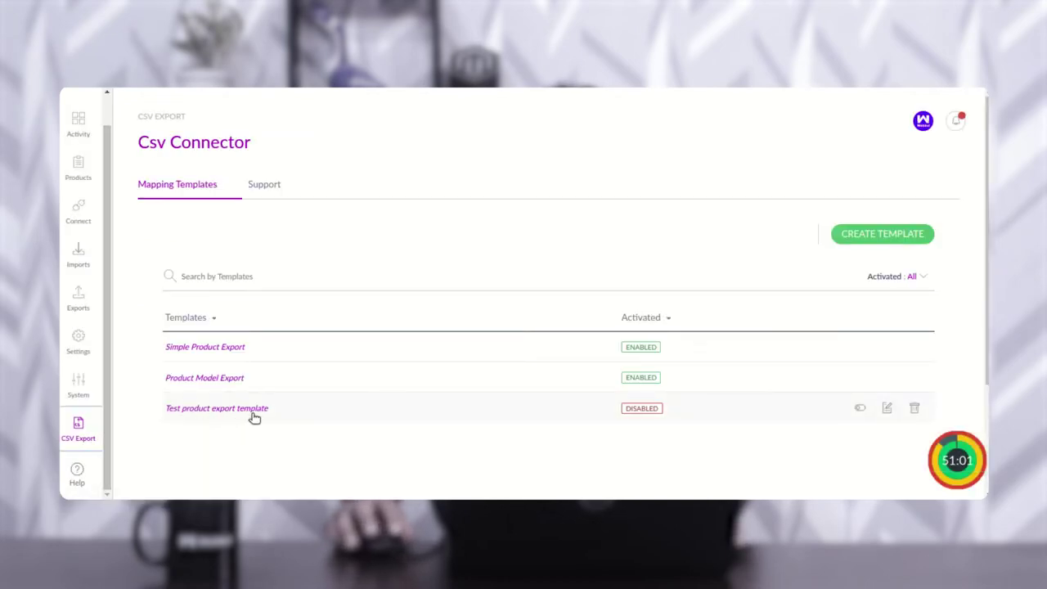
left_click(862, 411)
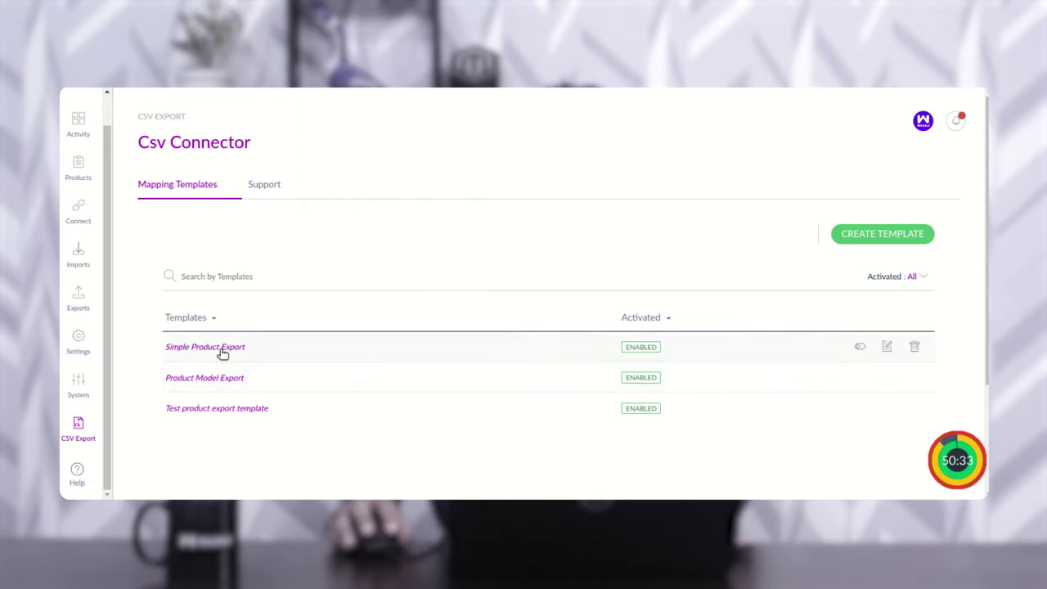
Step: Open the Simple Product Export mapping and browse its rows from SKU down to Meta Title
left_click(223, 348)
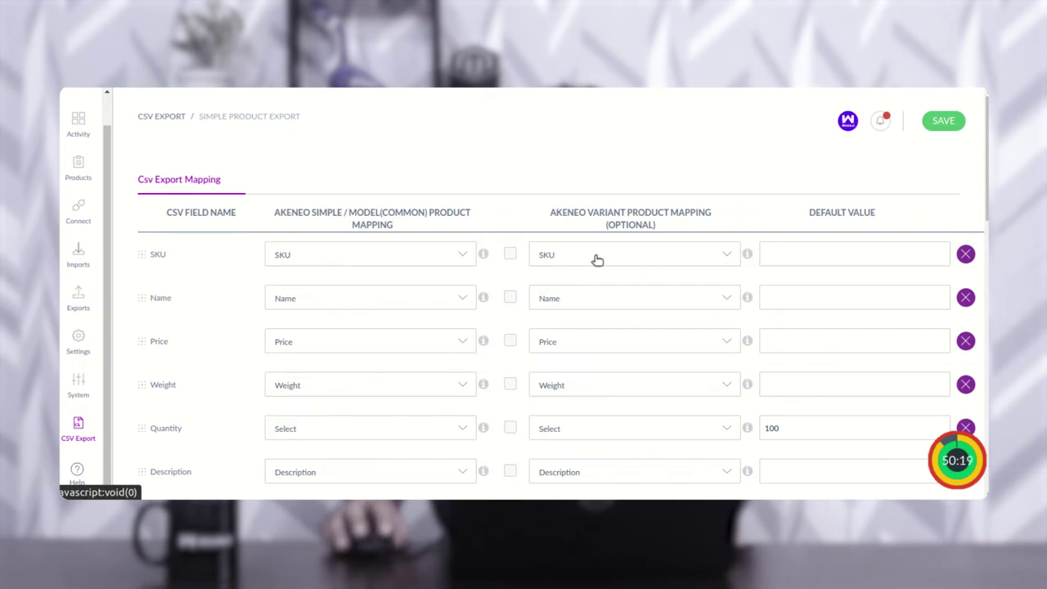
scroll(216, 295, "down", 2)
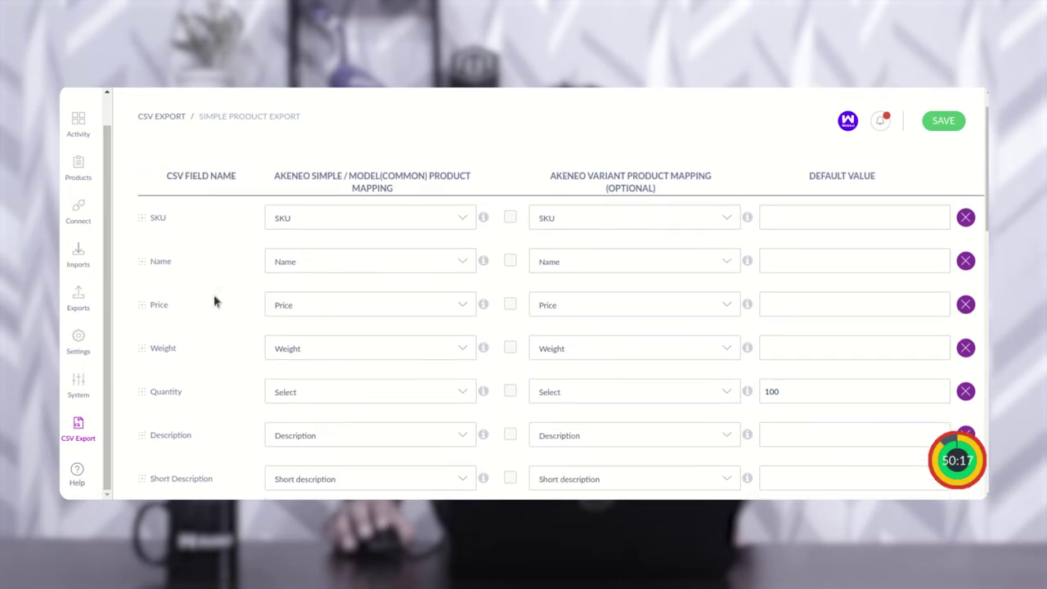
scroll(360, 309, "down", 1)
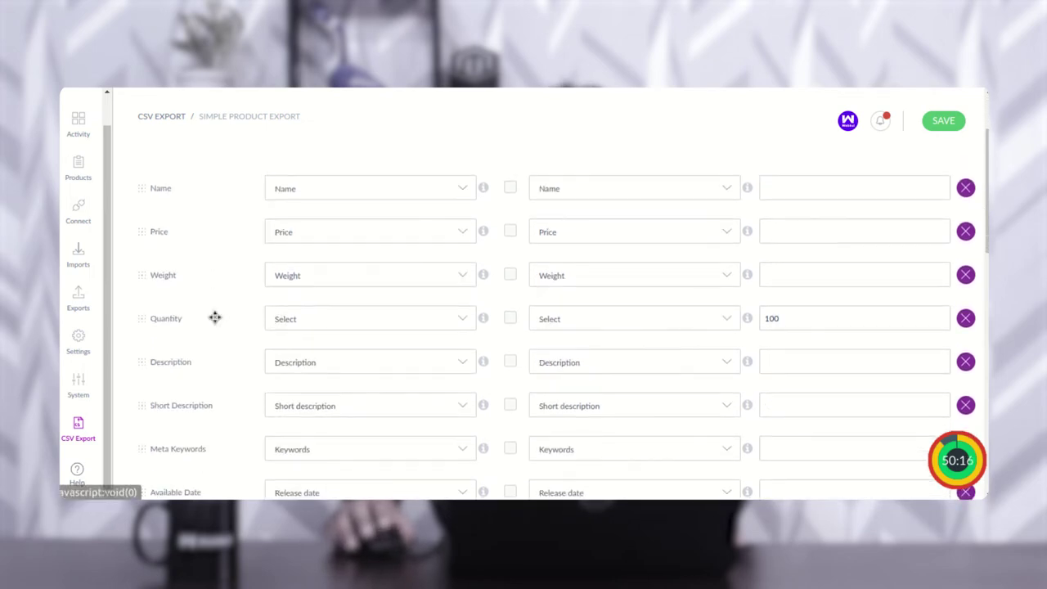
scroll(355, 332, "down", 5)
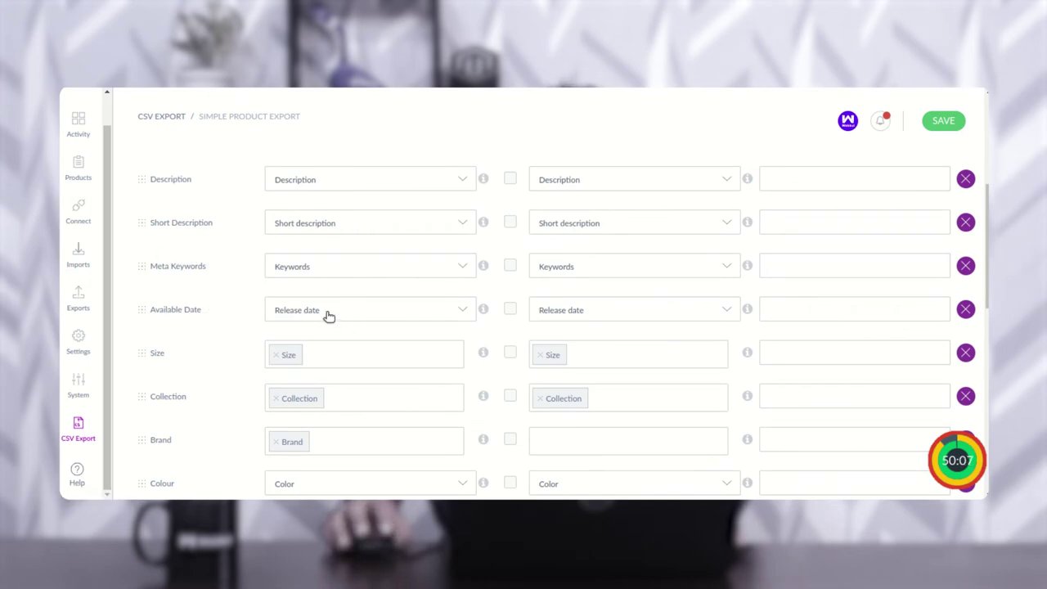
scroll(333, 332, "down", 1)
scroll(351, 322, "down", 1)
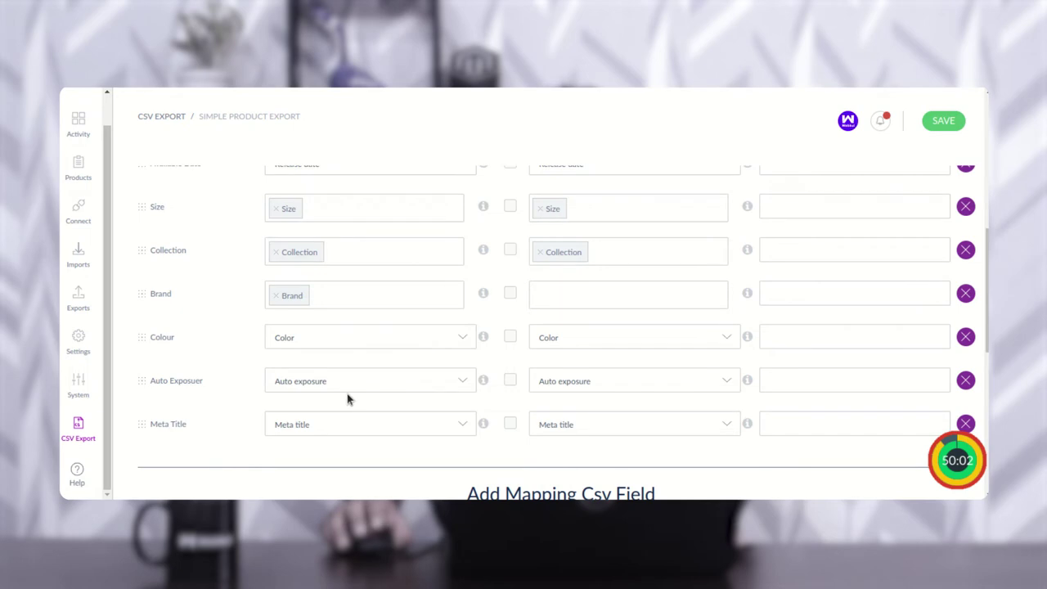
mouse_move(487, 385)
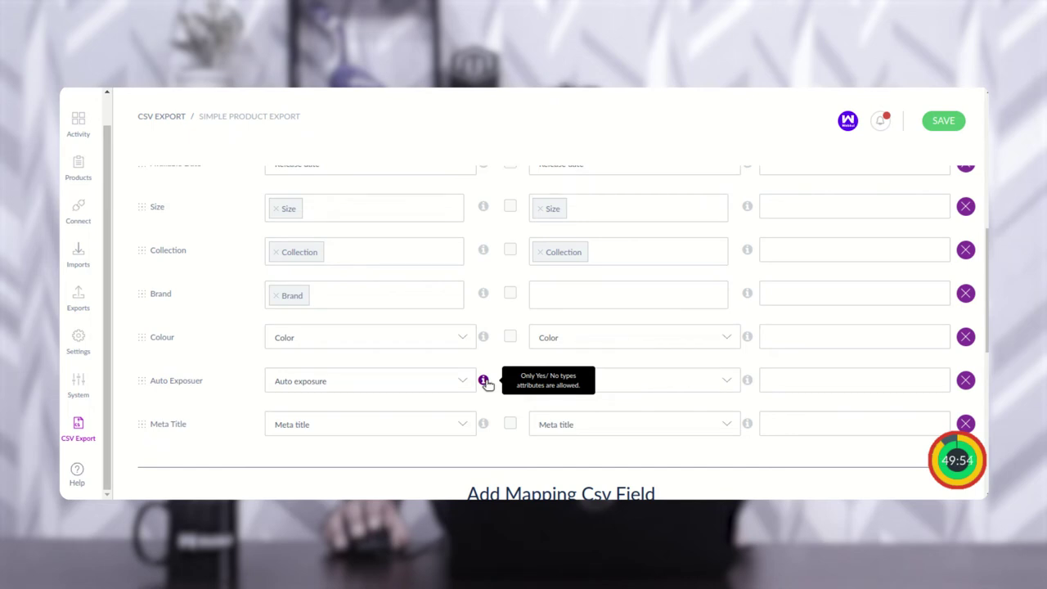
mouse_move(486, 344)
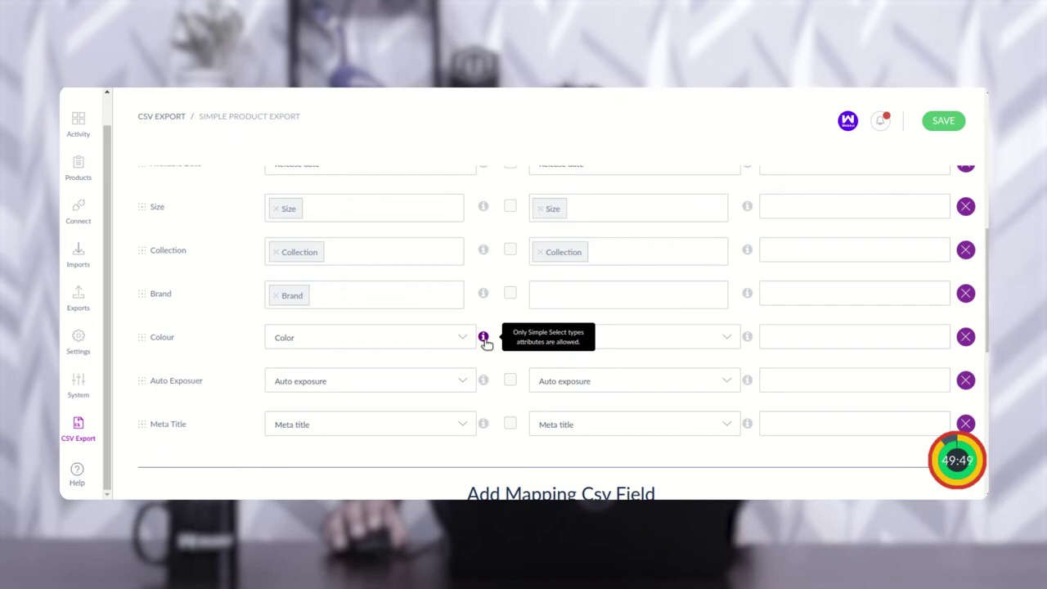
scroll(486, 342, "down", 3)
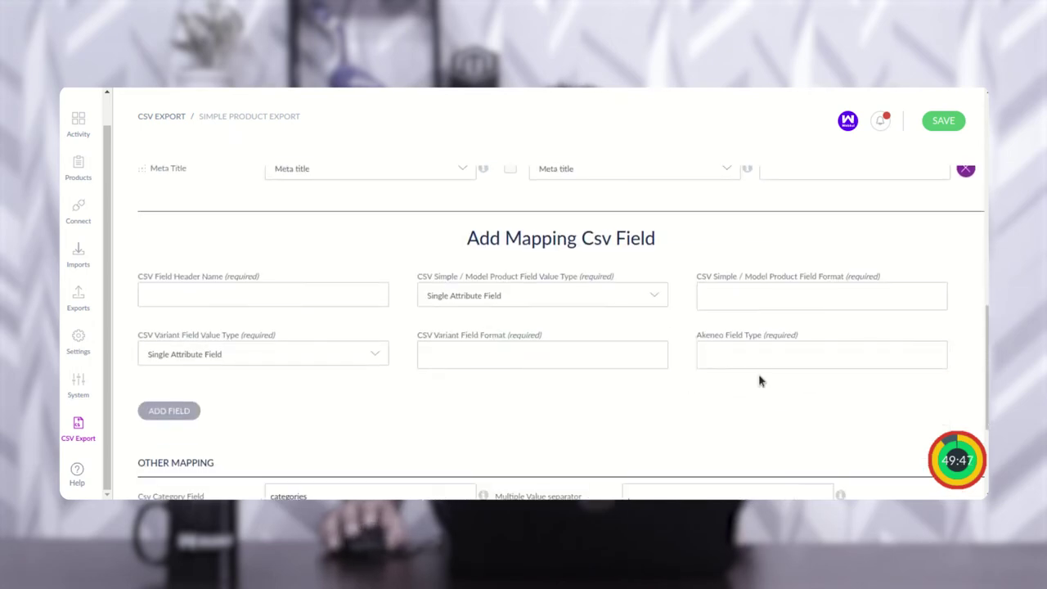
left_click_drag(702, 336, 761, 336)
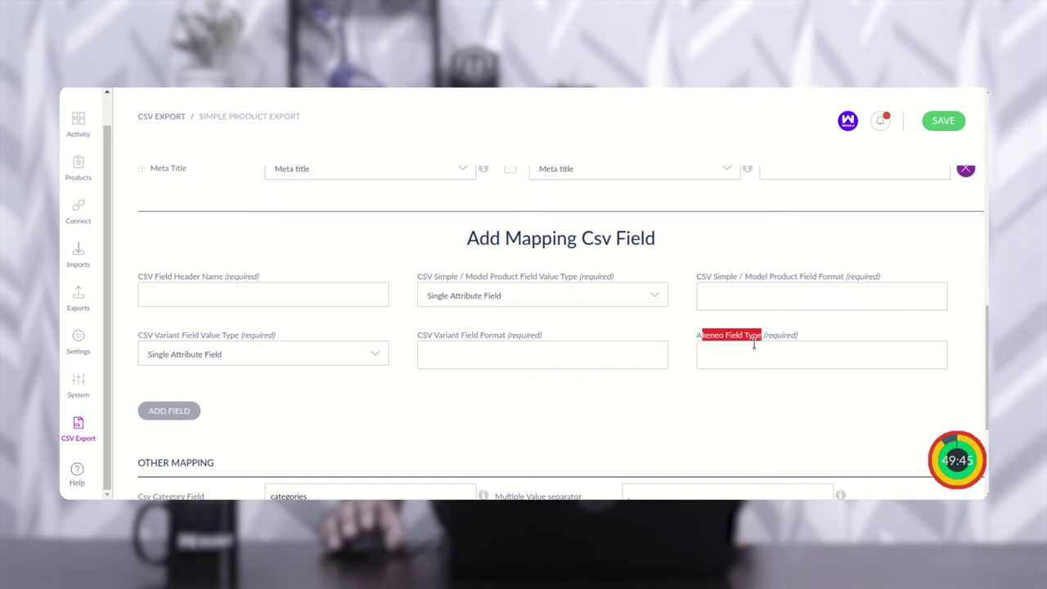
left_click(729, 355)
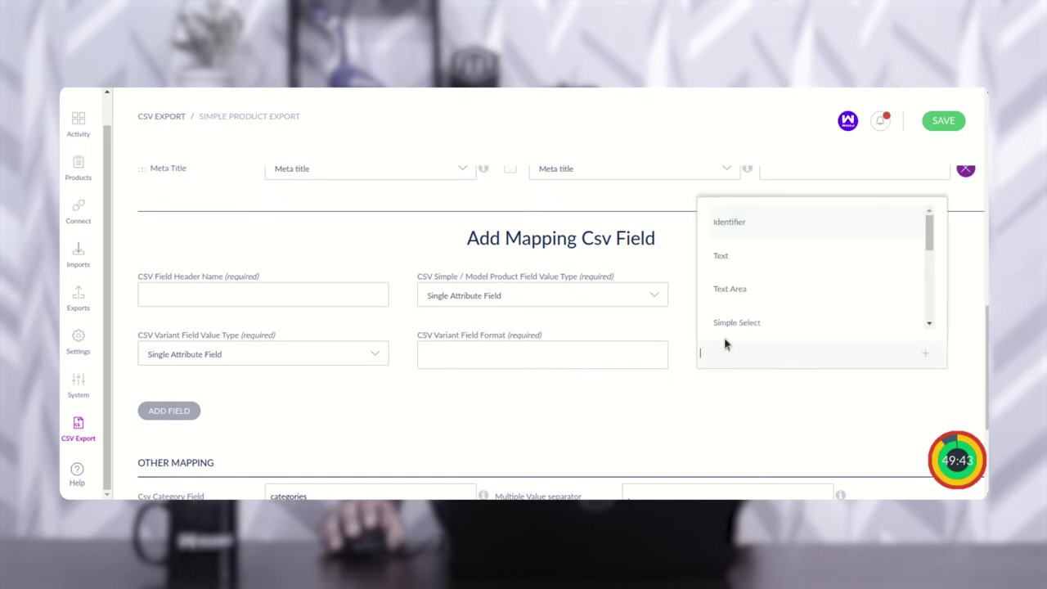
left_click(418, 230)
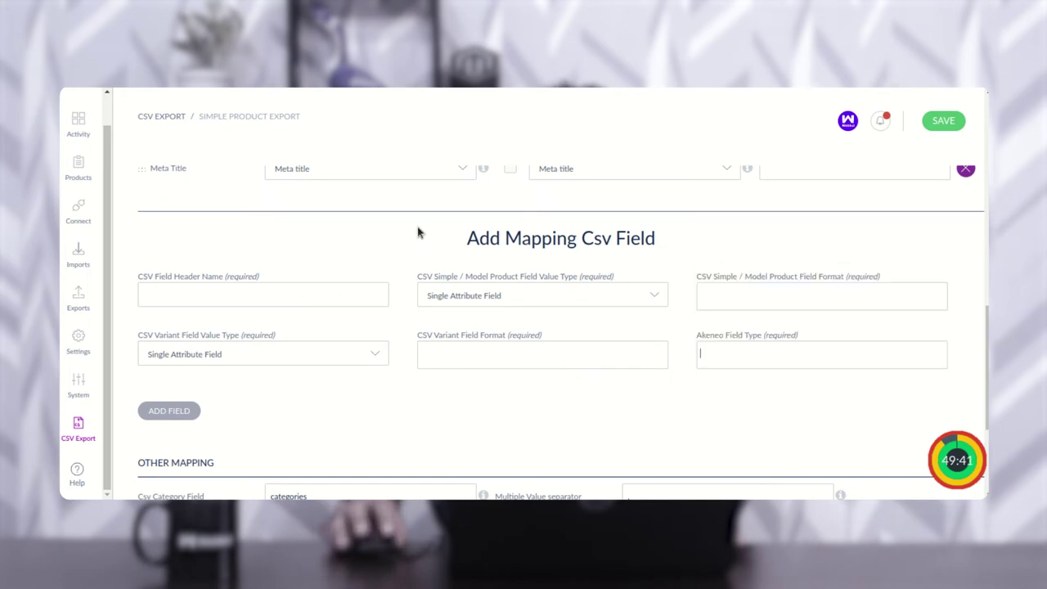
left_click_drag(708, 337, 762, 336)
scroll(479, 303, "up", 2)
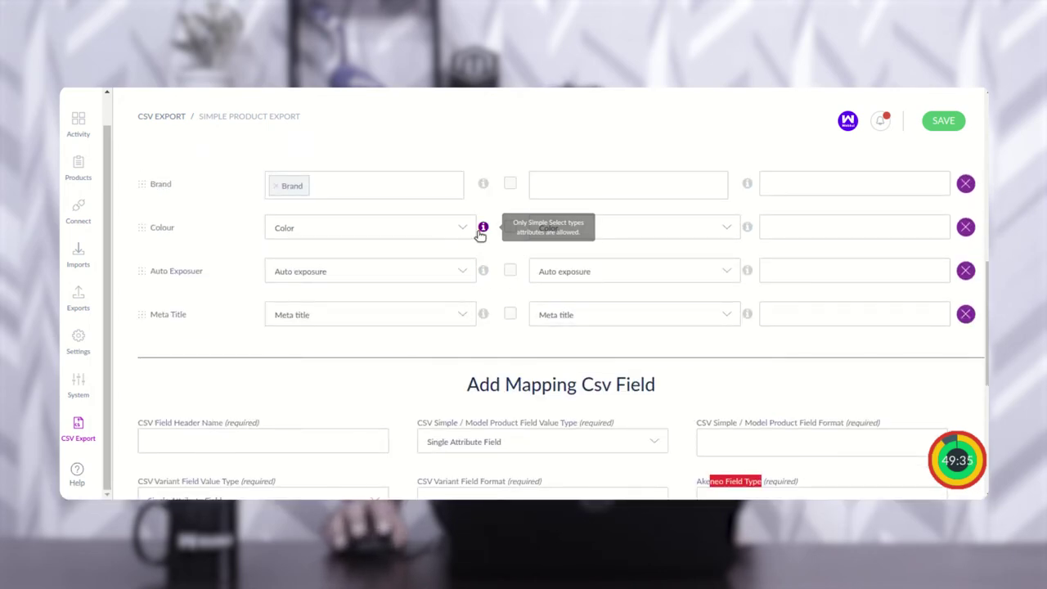
scroll(475, 256, "up", 1)
mouse_move(484, 260)
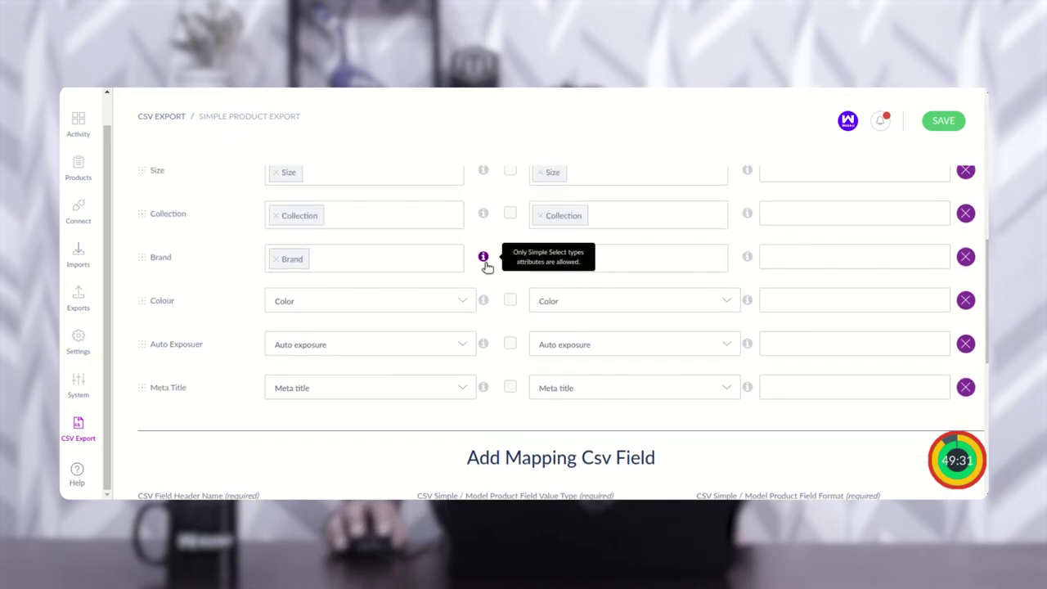
left_click(394, 266)
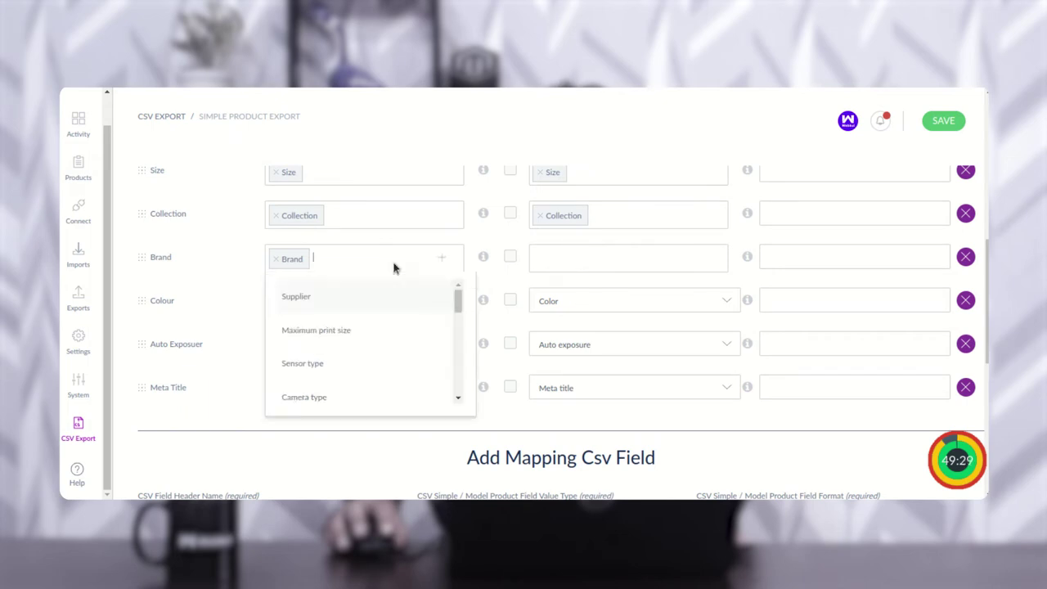
scroll(342, 355, "down", 5)
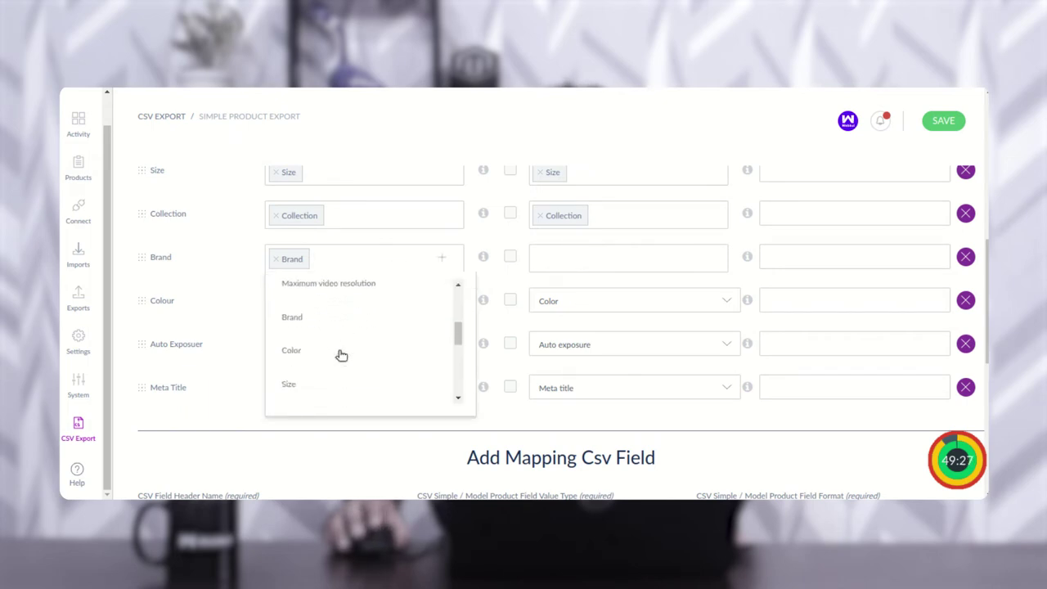
scroll(342, 355, "up", 5)
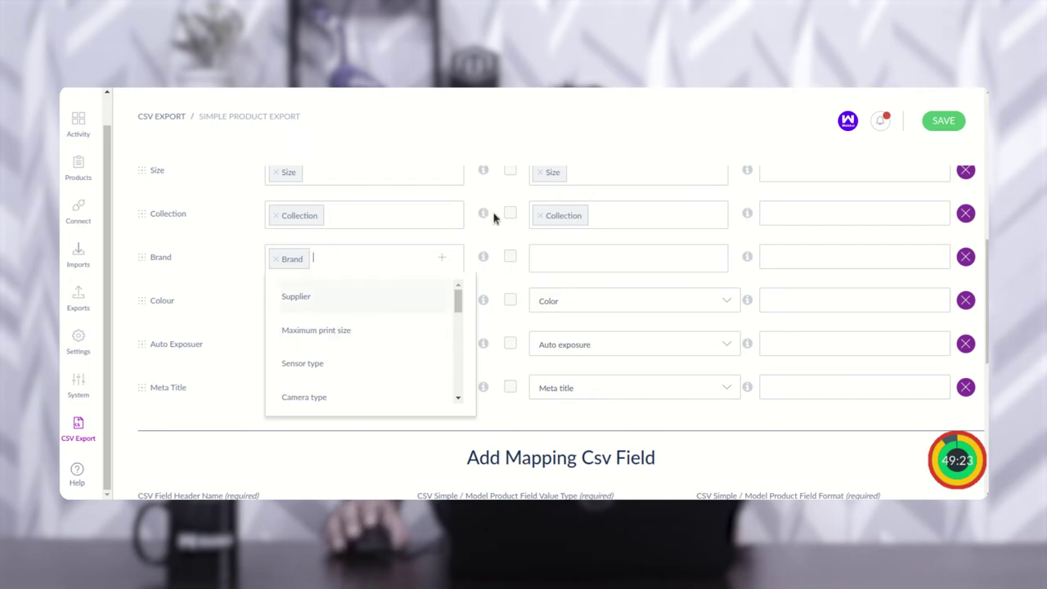
scroll(495, 205, "up", 6)
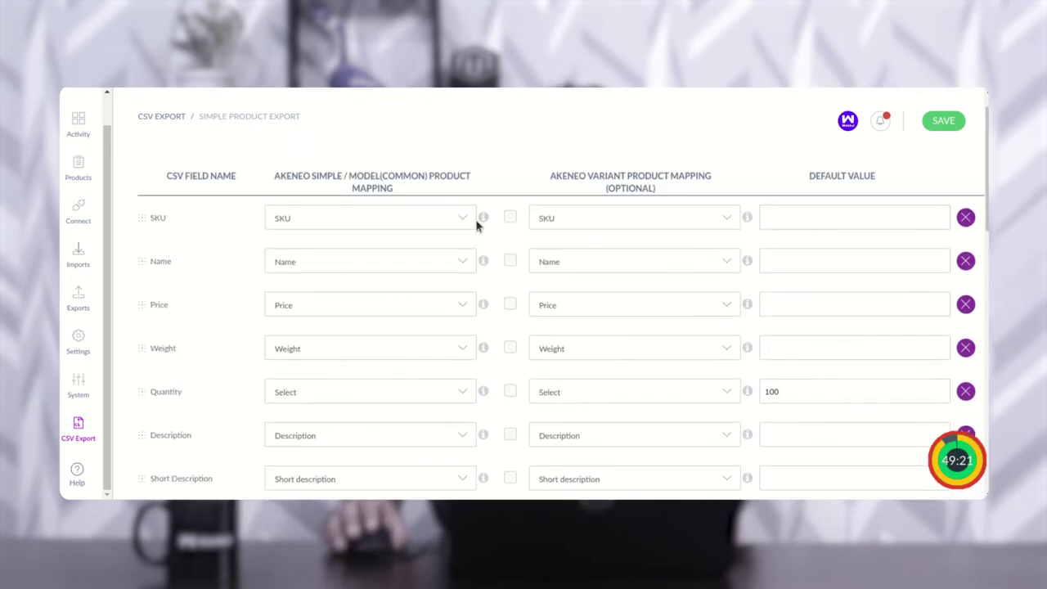
scroll(478, 226, "down", 2)
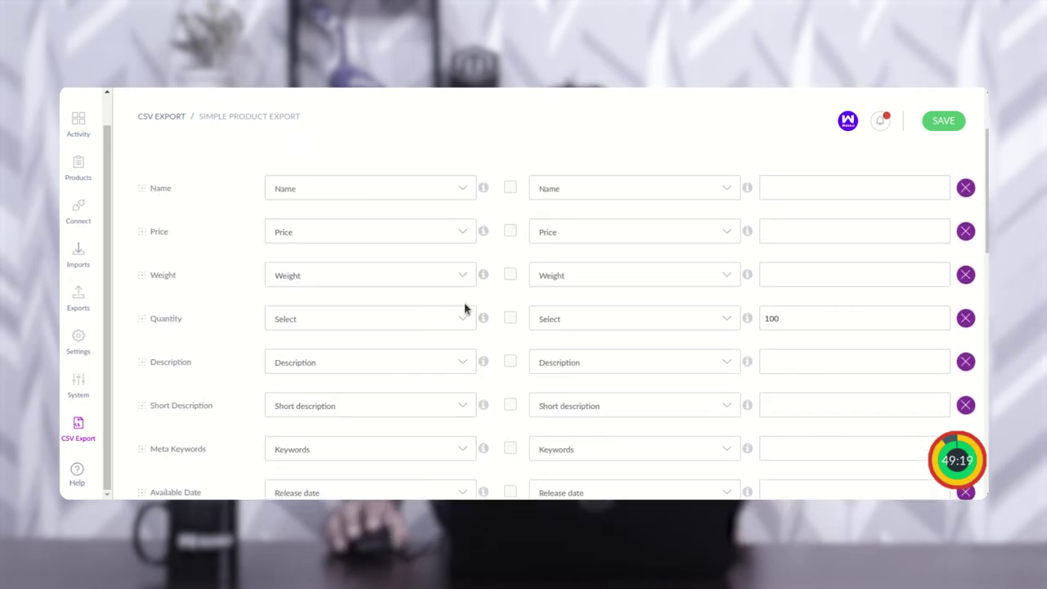
scroll(465, 309, "down", 2)
scroll(430, 413, "up", 5)
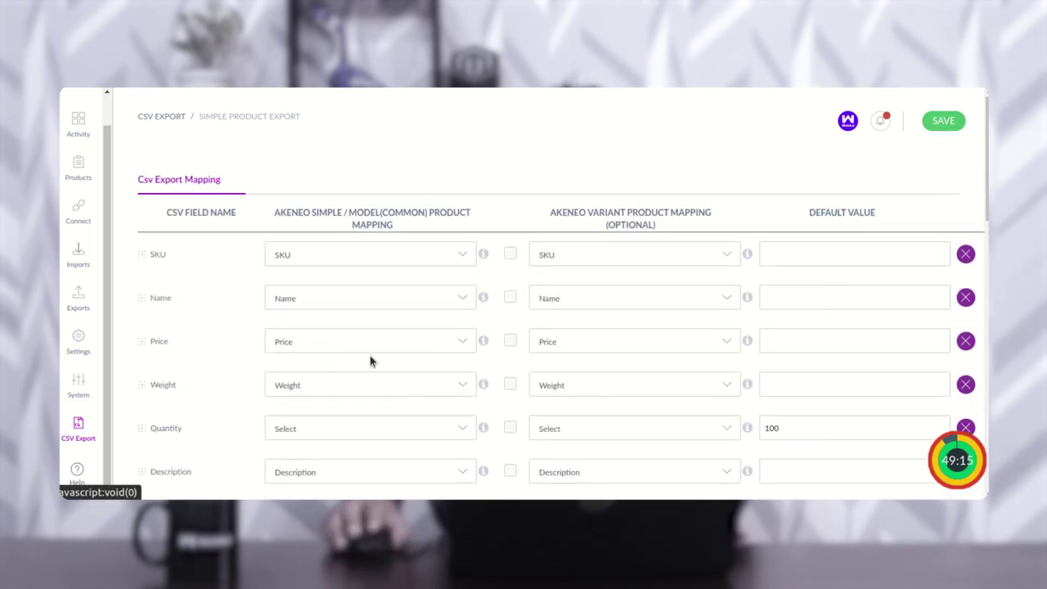
scroll(372, 363, "down", 8)
scroll(380, 368, "down", 6)
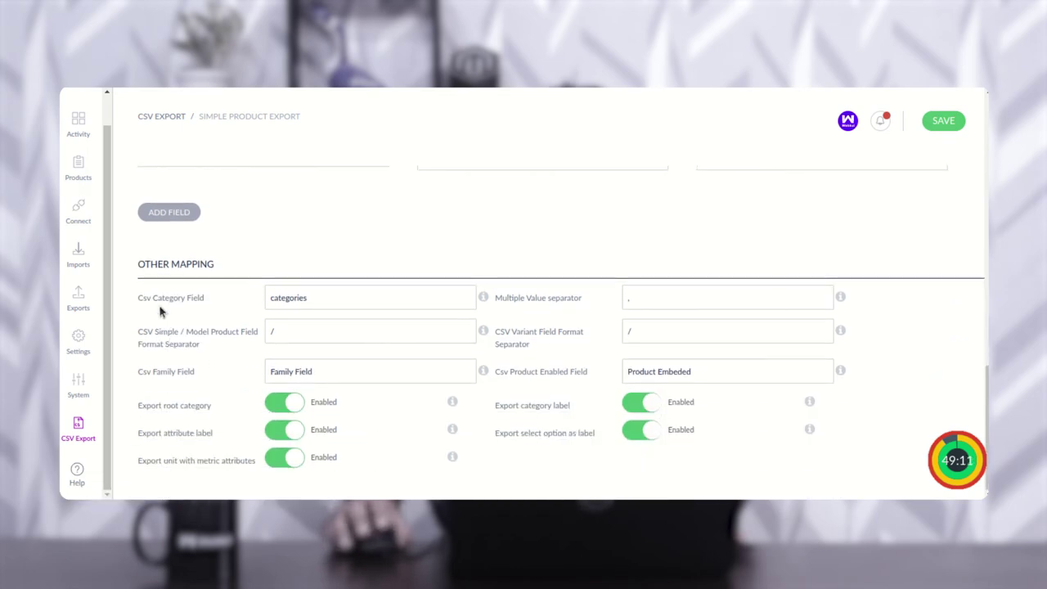
left_click_drag(155, 301, 199, 300)
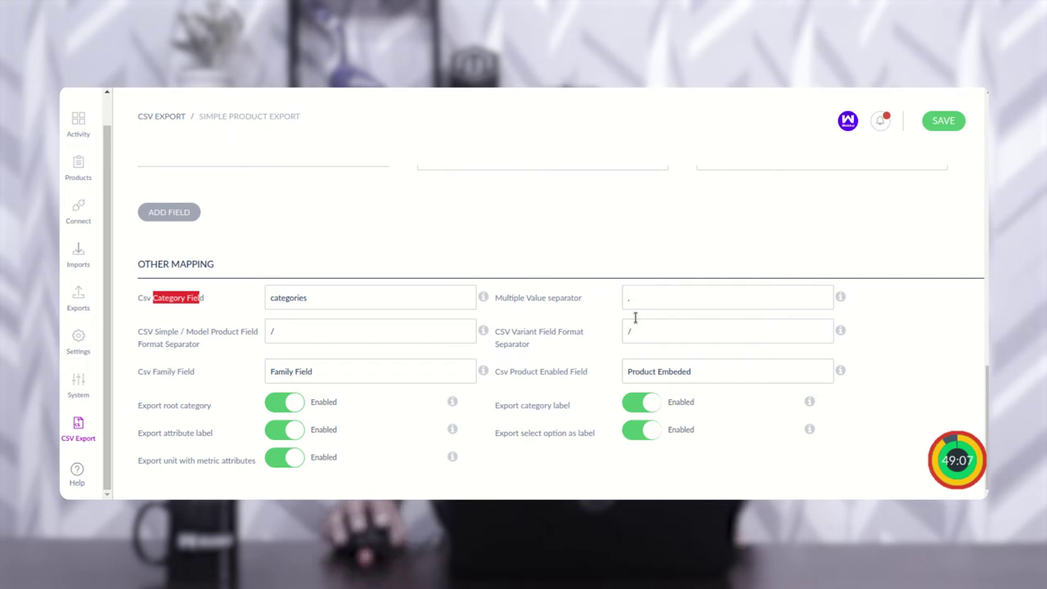
left_click_drag(155, 336, 242, 342)
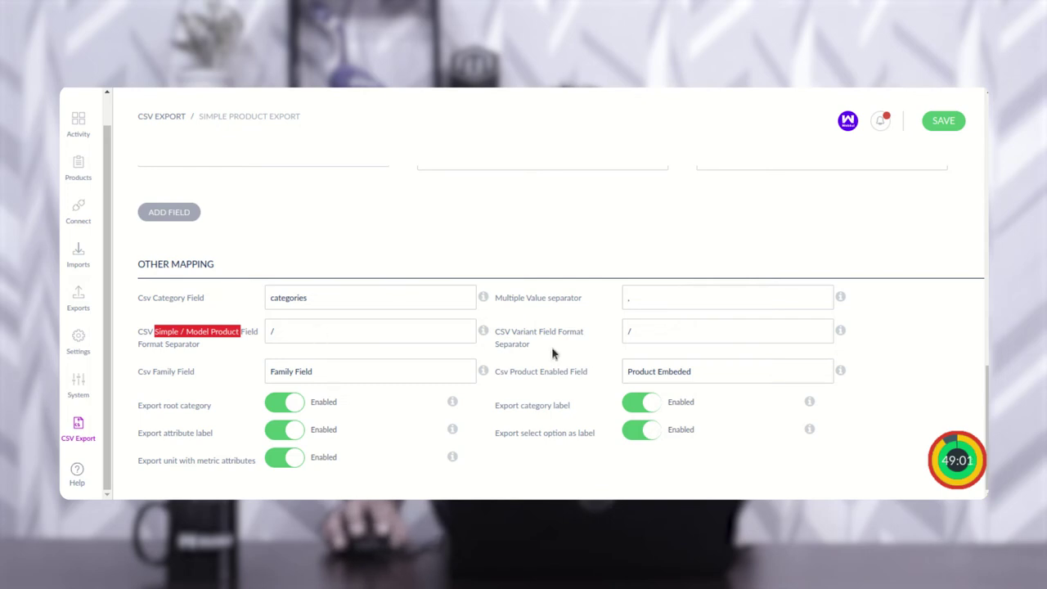
left_click_drag(517, 335, 570, 336)
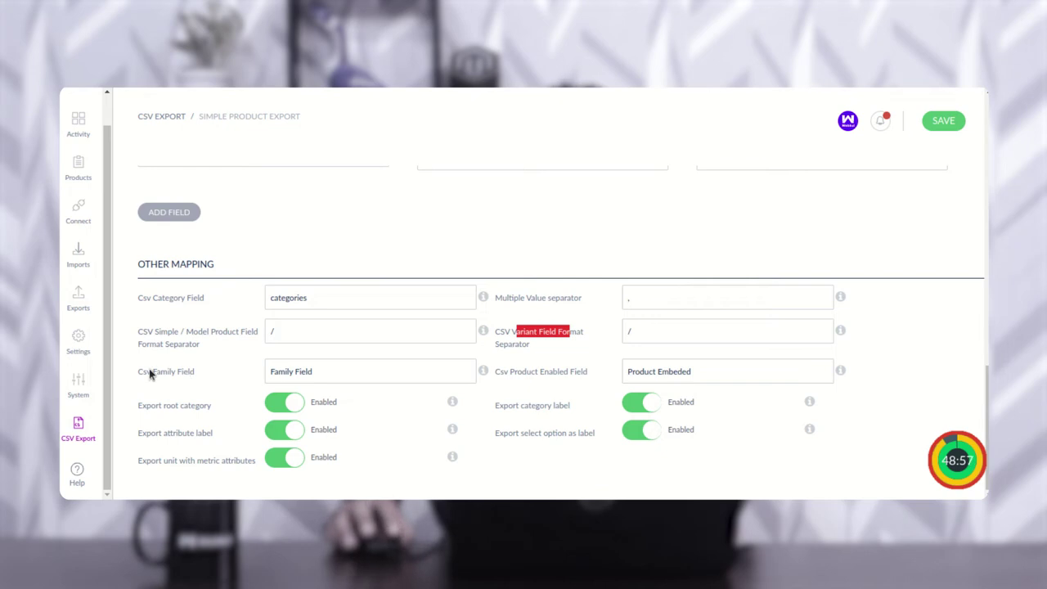
left_click_drag(152, 372, 197, 378)
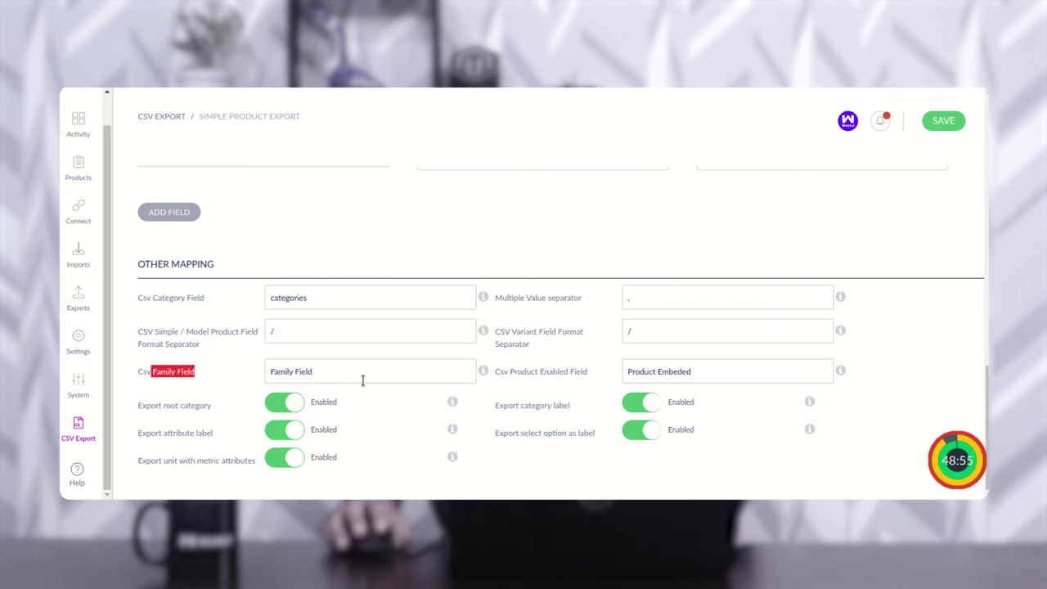
left_click_drag(517, 381, 584, 379)
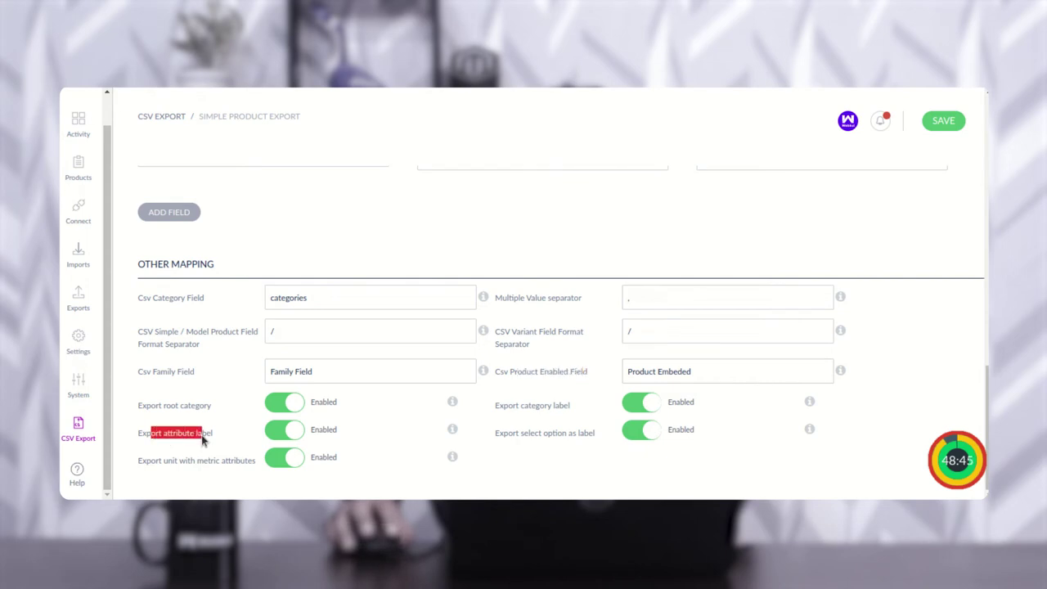
left_click_drag(565, 440, 585, 438)
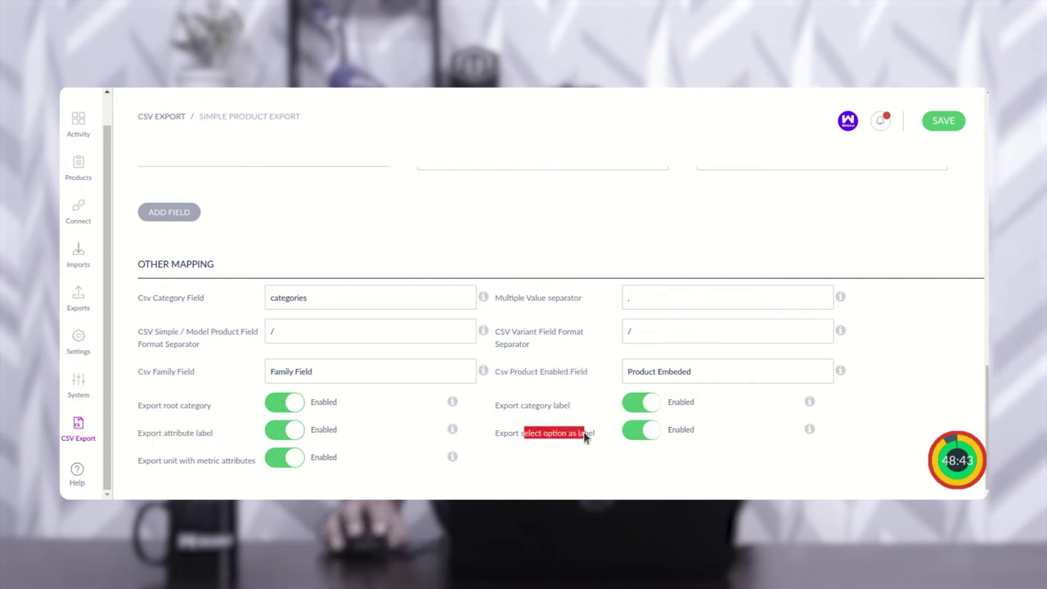
left_click_drag(524, 410, 564, 405)
left_click_drag(151, 464, 243, 467)
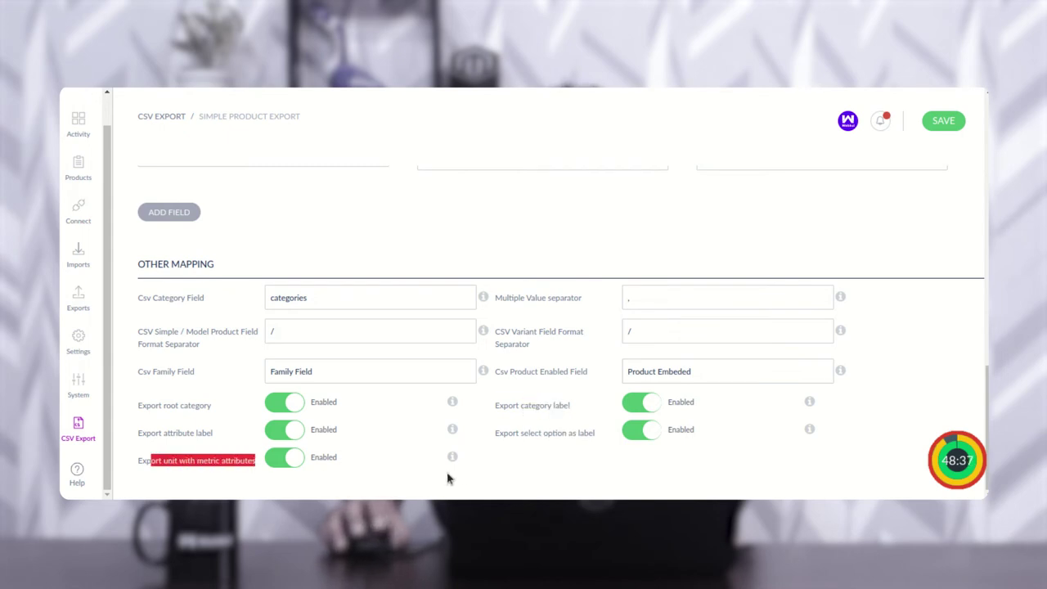
left_click(505, 477)
Step: Go to the Exports page listing the Model Product Export and Simple Product Export profiles
scroll(505, 477, "up", 3)
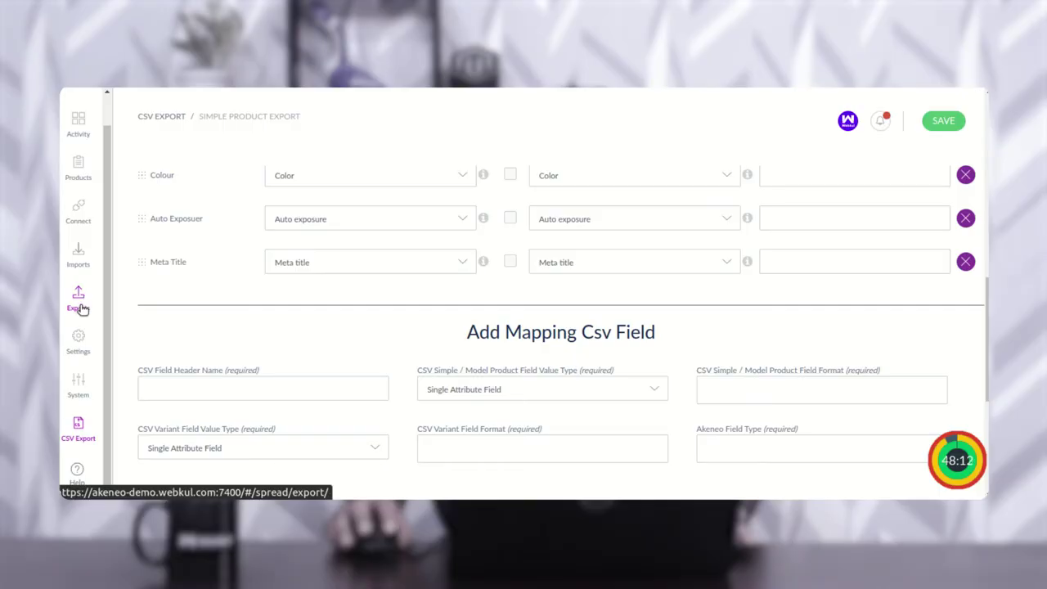
left_click(80, 308)
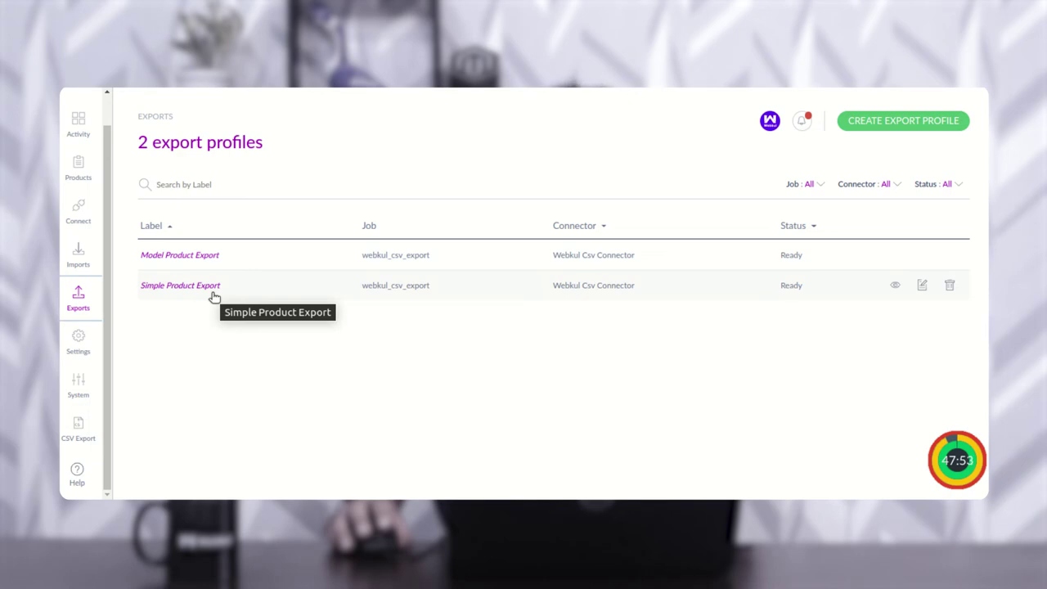
left_click(891, 123)
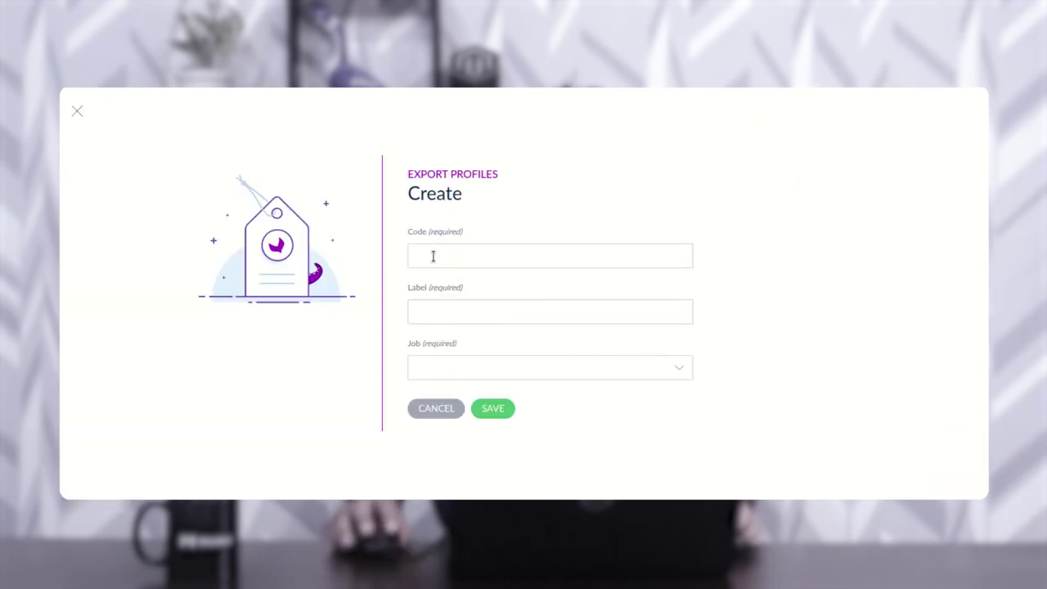
left_click(440, 372)
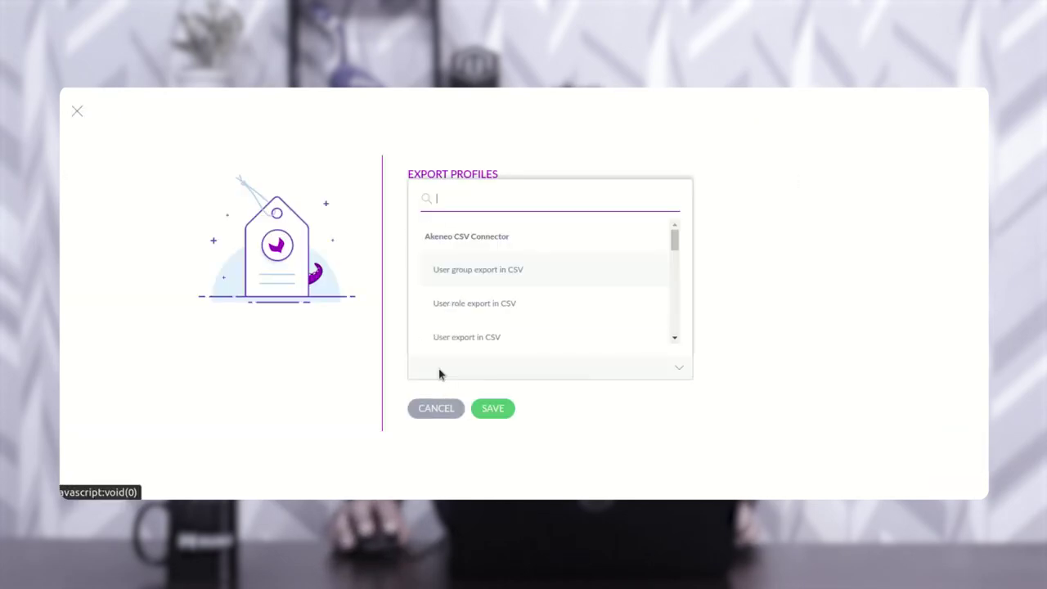
left_click_drag(678, 245, 676, 340)
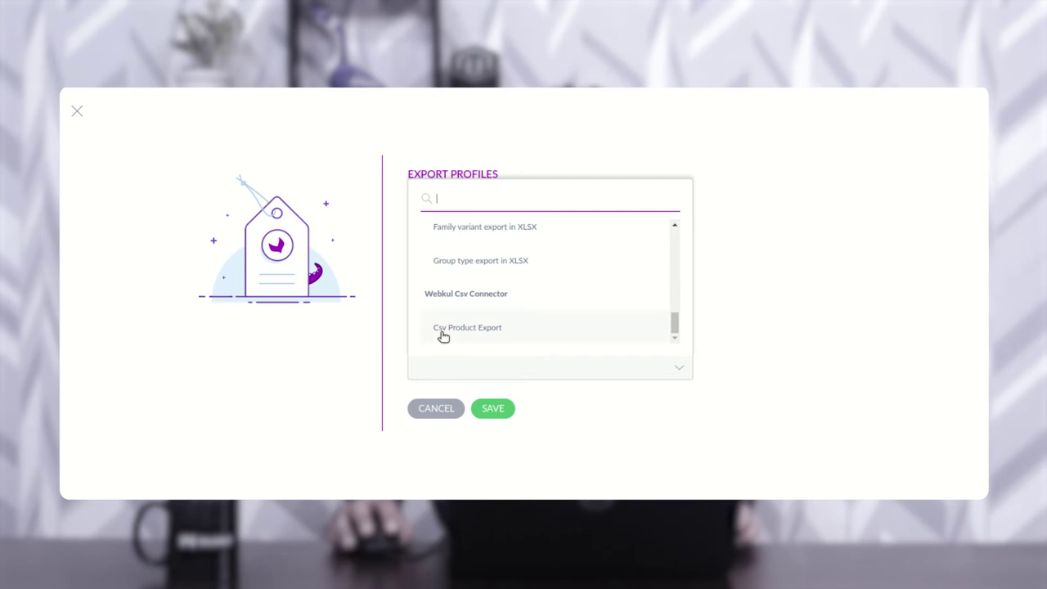
left_click(823, 294)
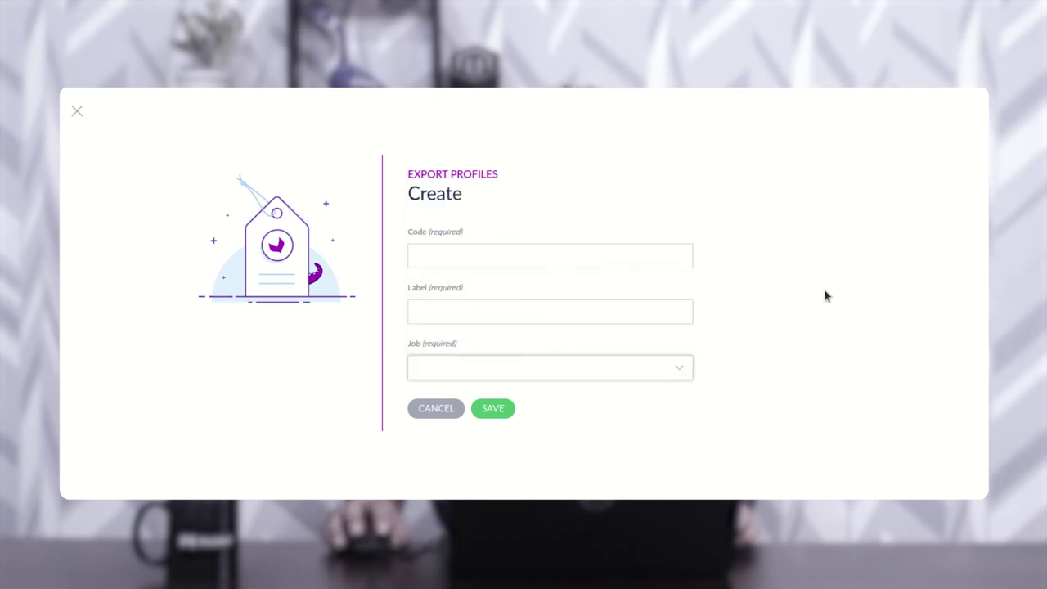
left_click(433, 413)
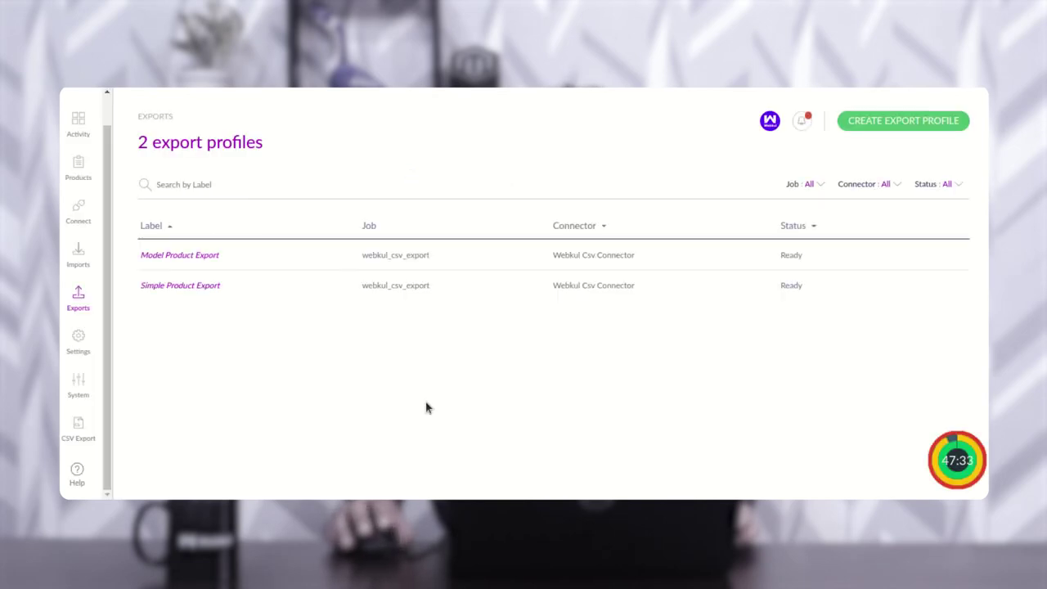
left_click(862, 245)
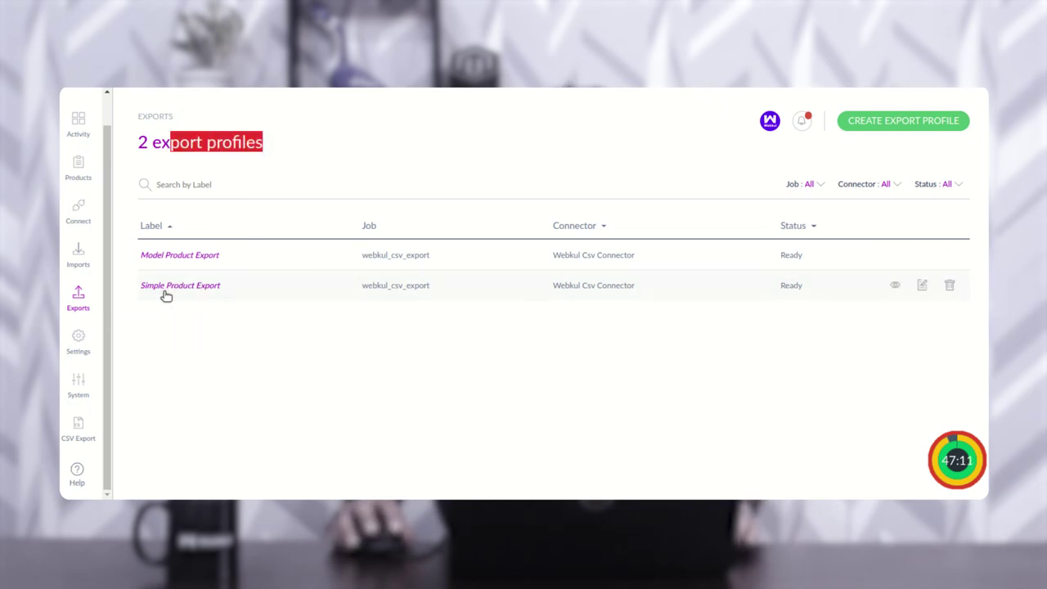
Step: Run the Simple Product Export job now and review its Product Export step
left_click(210, 288)
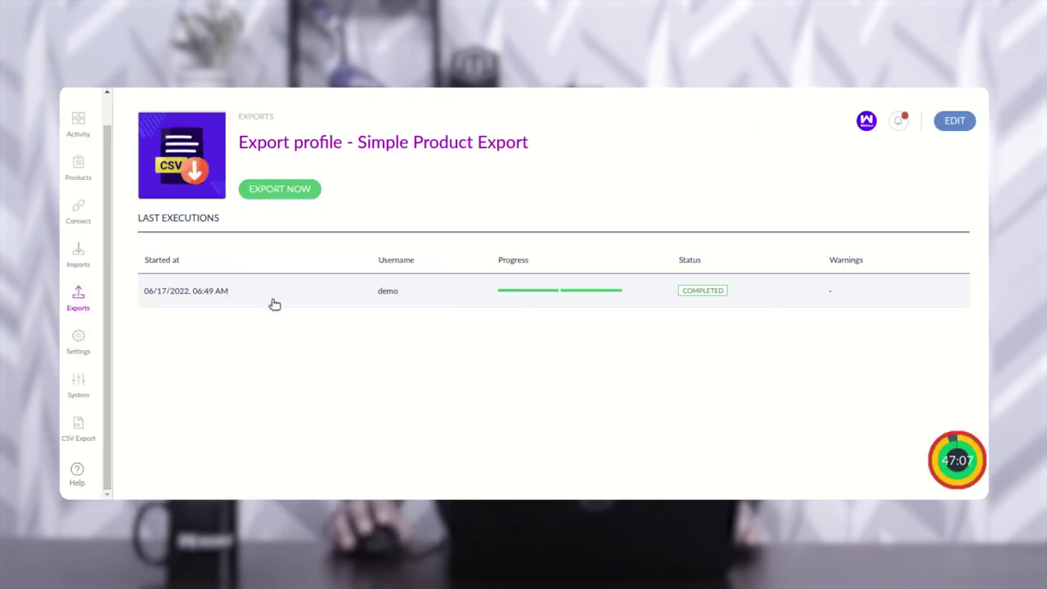
left_click(281, 193)
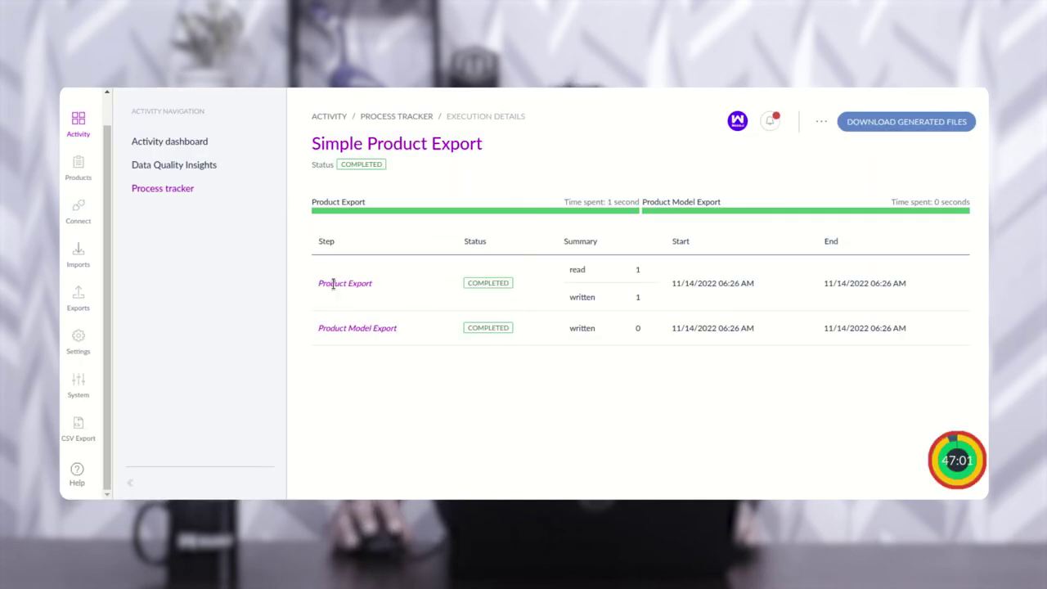
left_click_drag(324, 284, 370, 284)
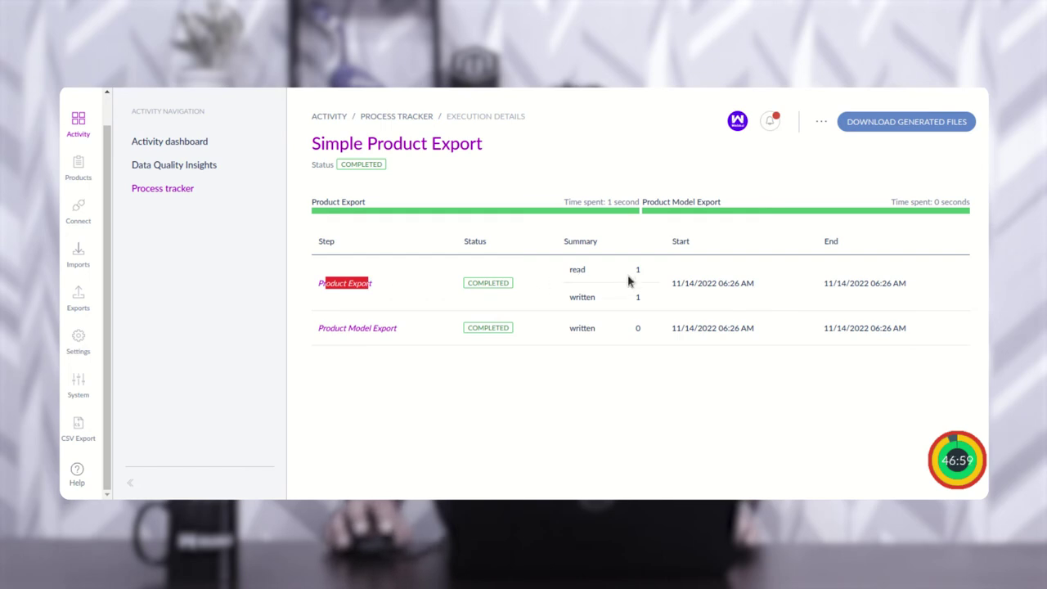
Step: Download the generated simple product CSV and open it
left_click(898, 123)
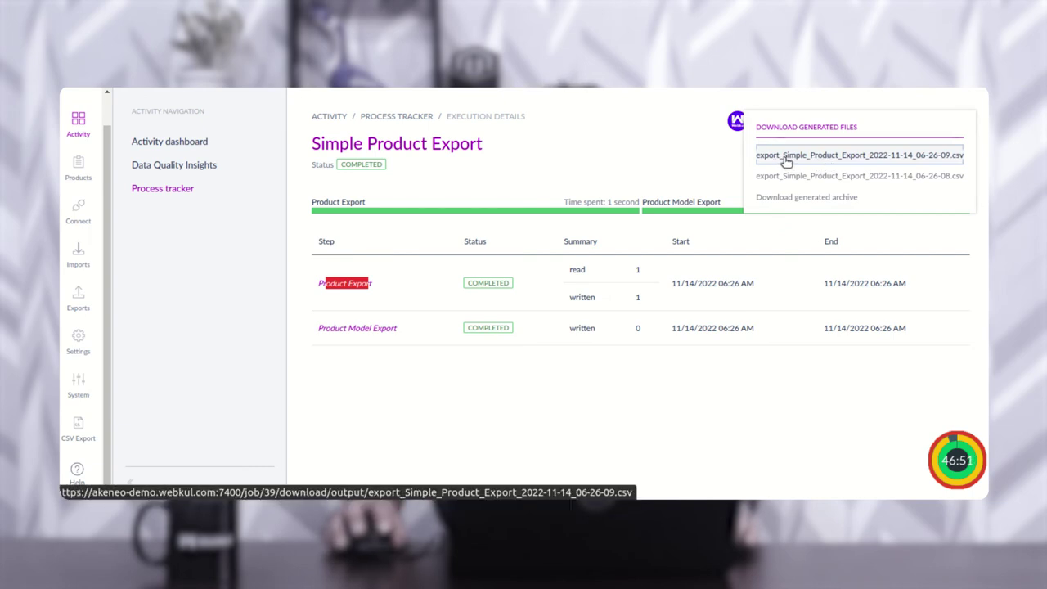
left_click(834, 156)
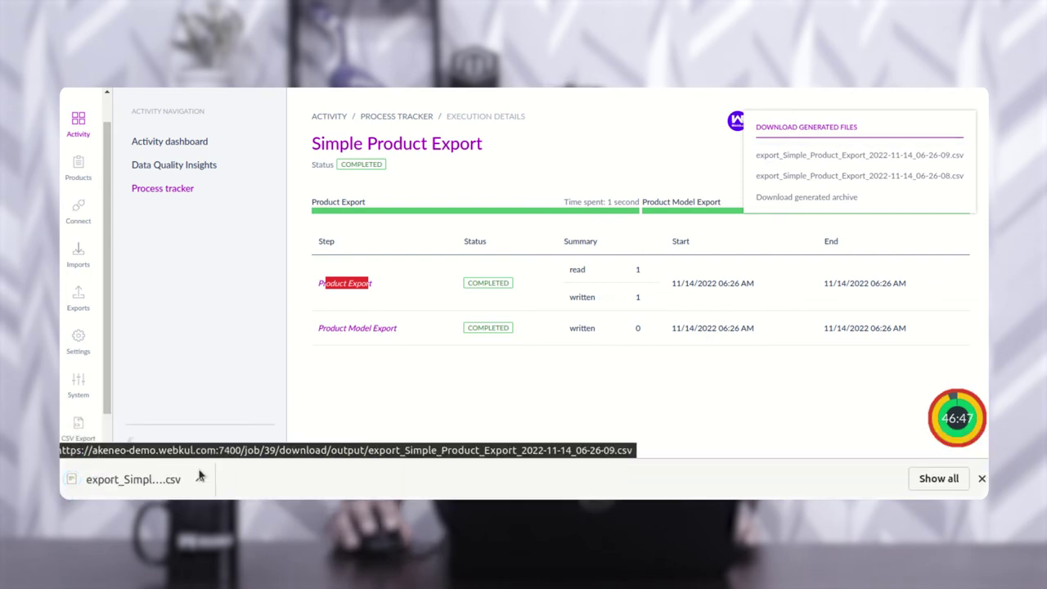
left_click(157, 479)
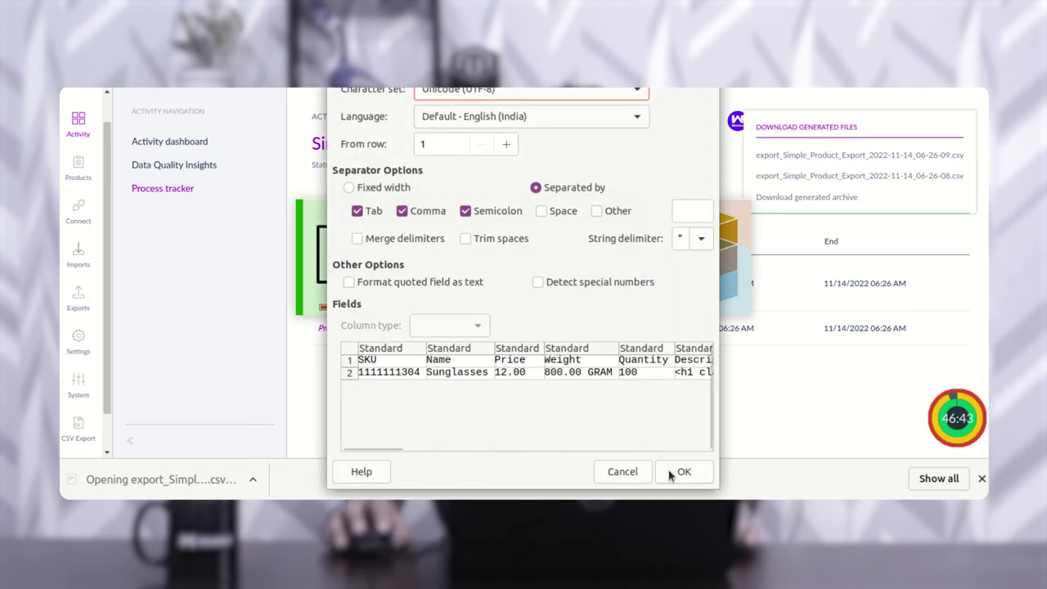
Step: Accept the CSV import settings and scroll across the Sunglasses row's mapped columns
left_click(685, 475)
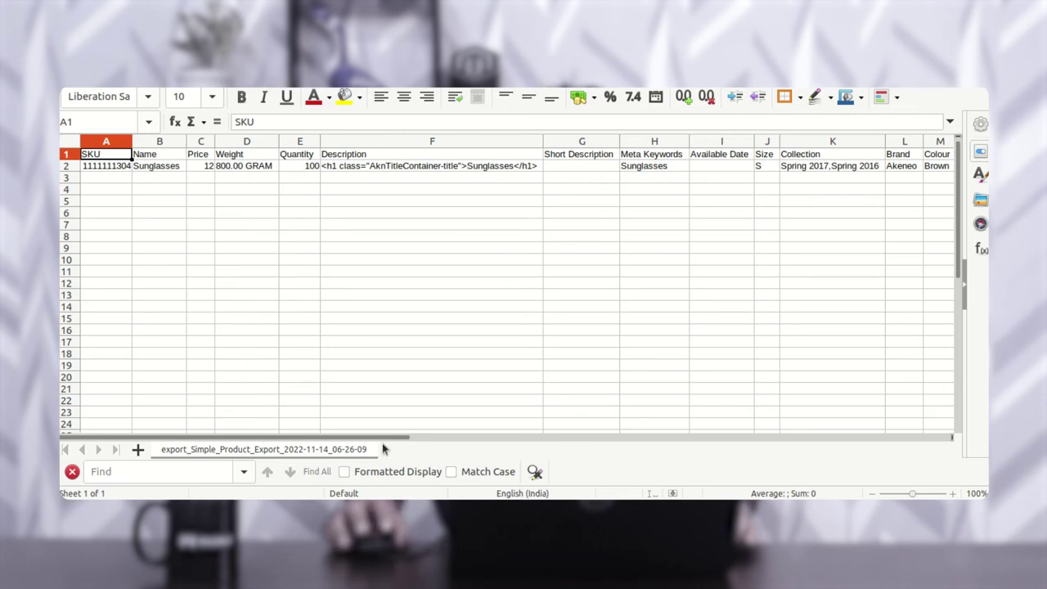
mouse_move(389, 439)
left_mouse_down()
mouse_move(720, 444)
mouse_move(376, 437)
left_mouse_up()
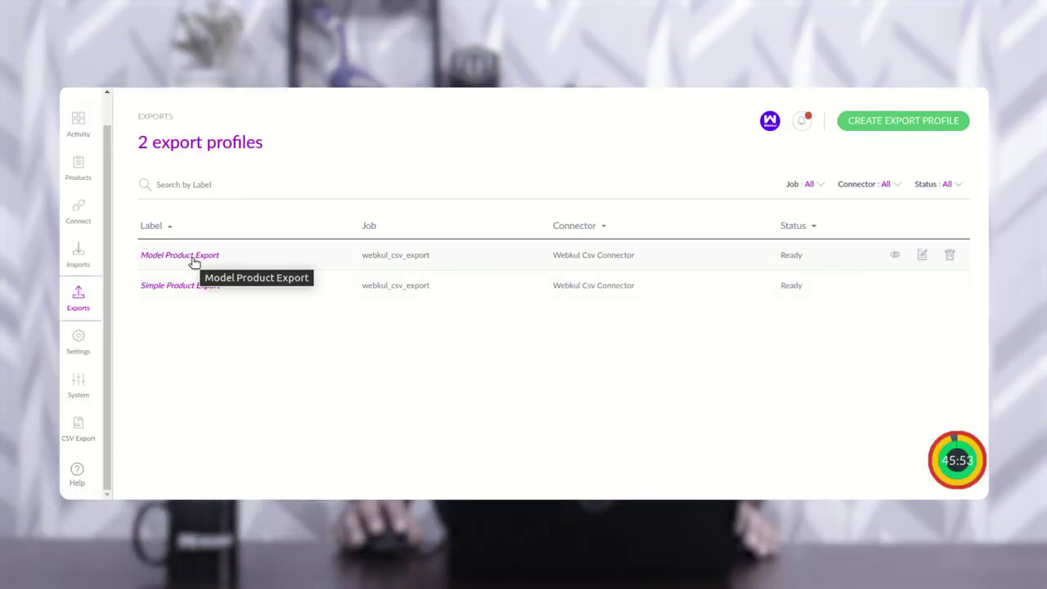
Step: Run Model Product Export, confirming 2 products and 1 product model, and download its CSV
left_click(211, 259)
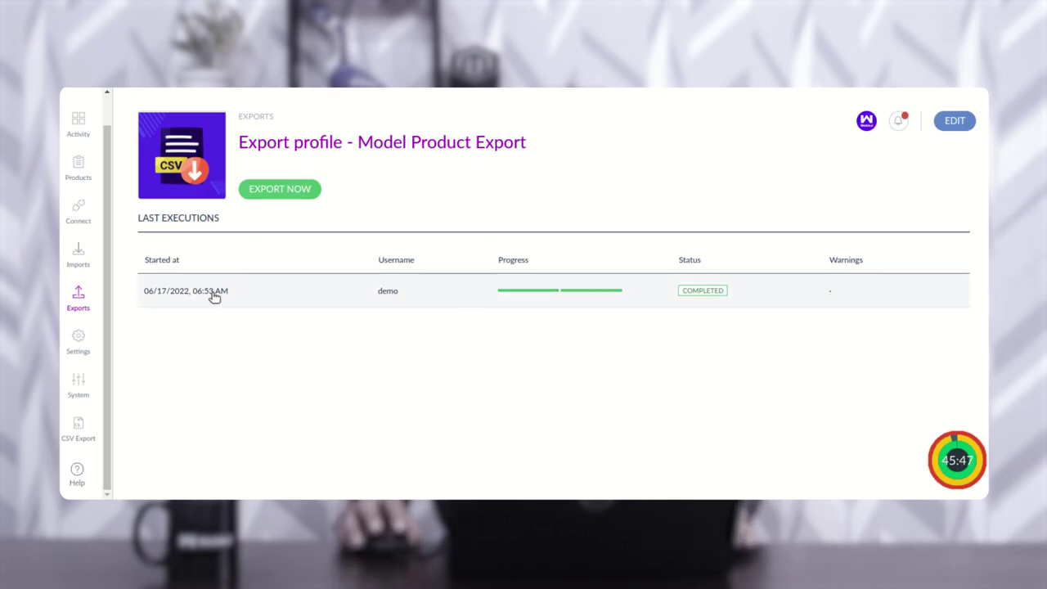
left_click(279, 196)
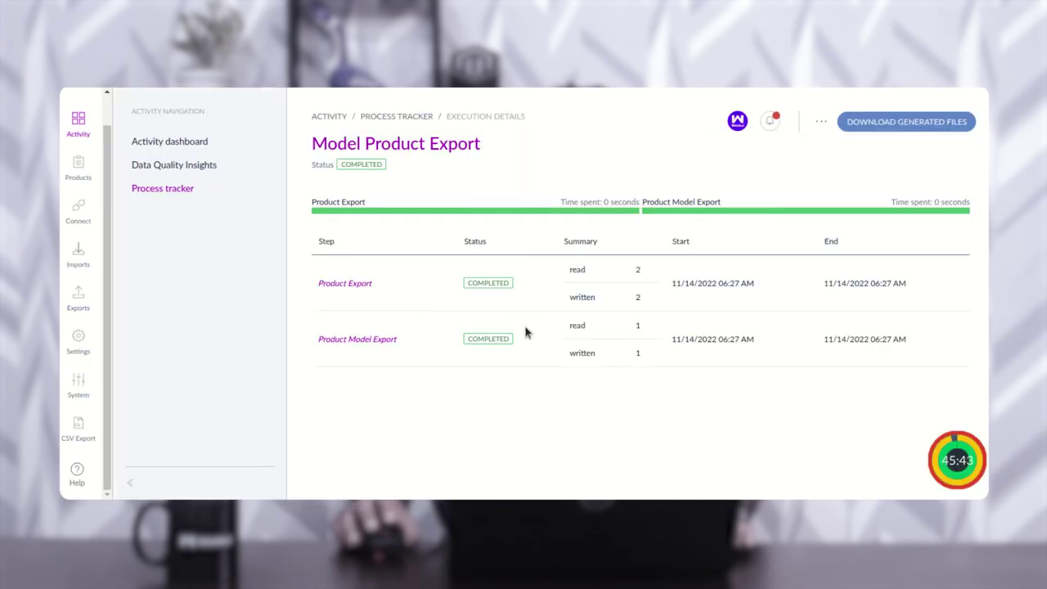
left_click_drag(339, 338, 384, 337)
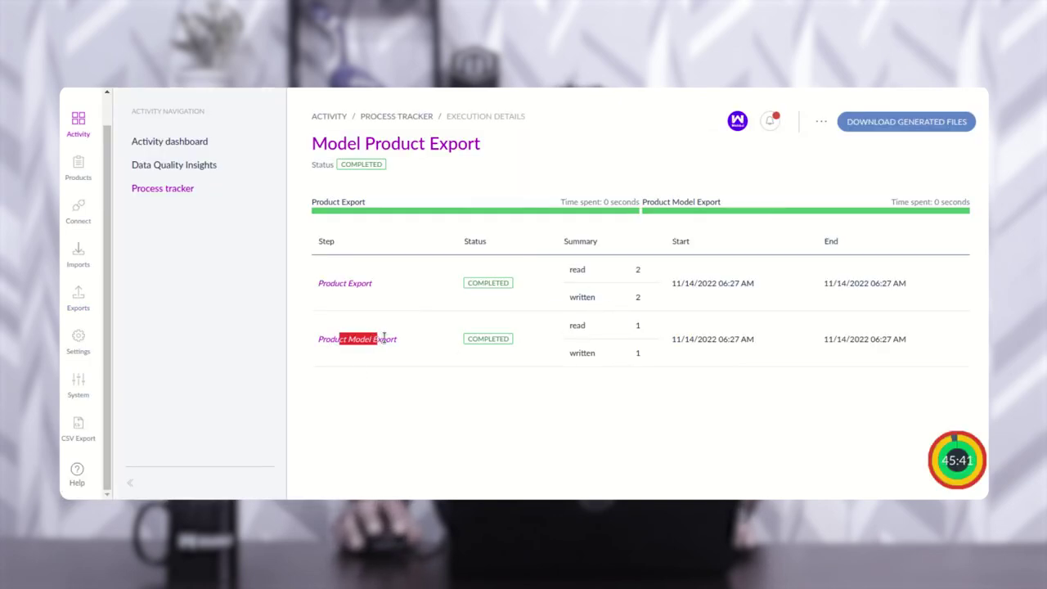
left_click_drag(635, 327, 644, 331)
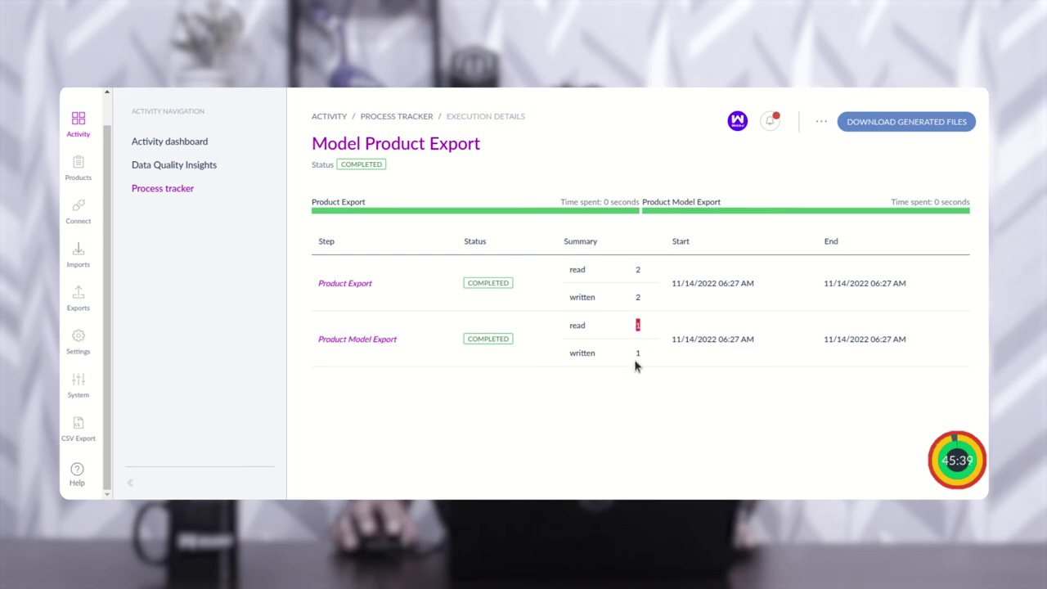
left_click(904, 130)
left_click(904, 131)
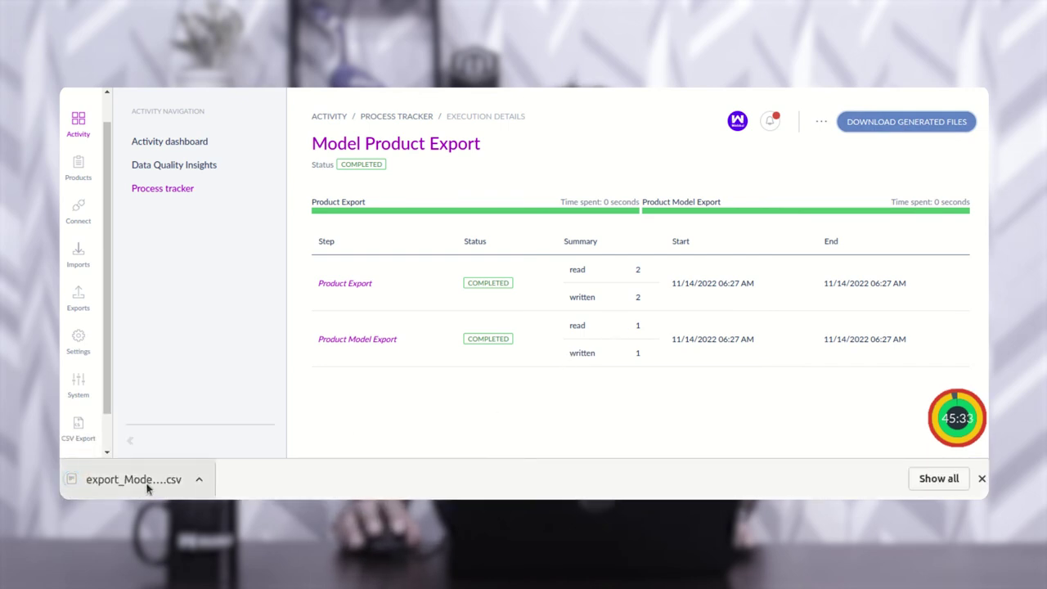
Step: Open the model export CSV and inspect rows braided-hat-m, Braided-hat-l and model-braided-hat
left_click(149, 486)
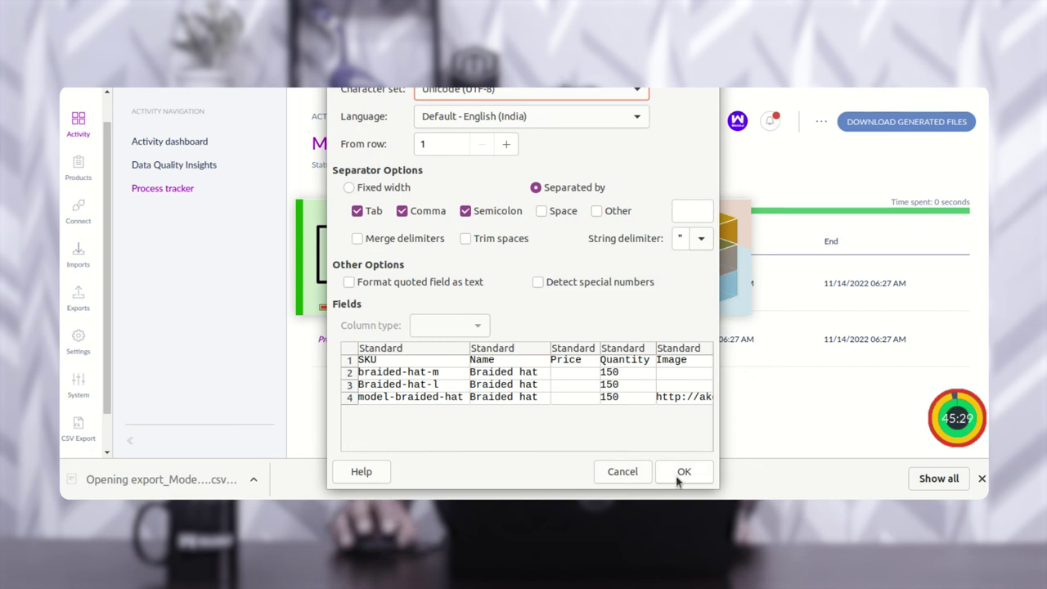
left_click(678, 480)
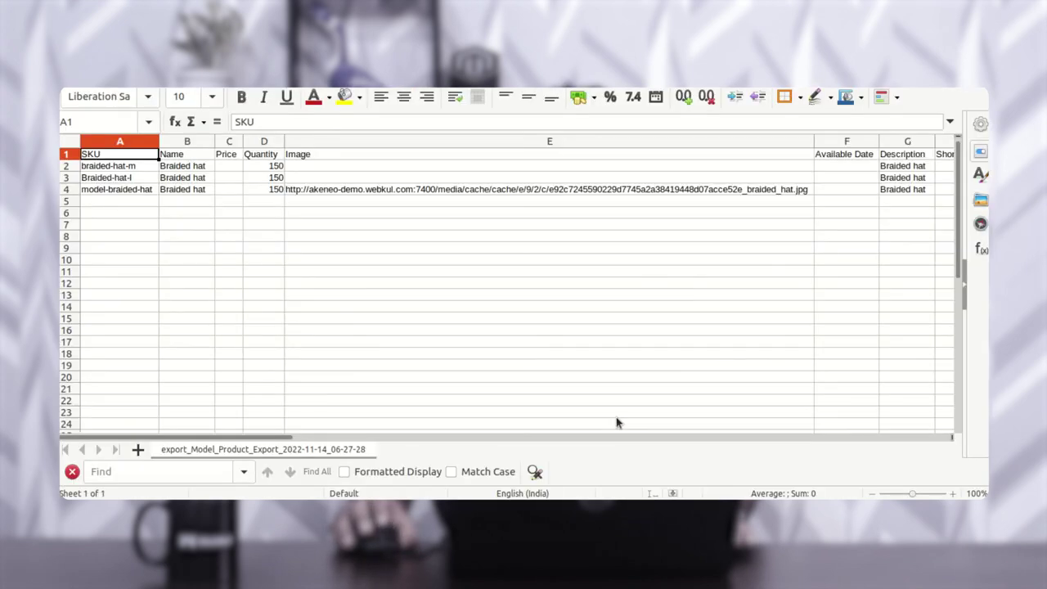
left_click(124, 192)
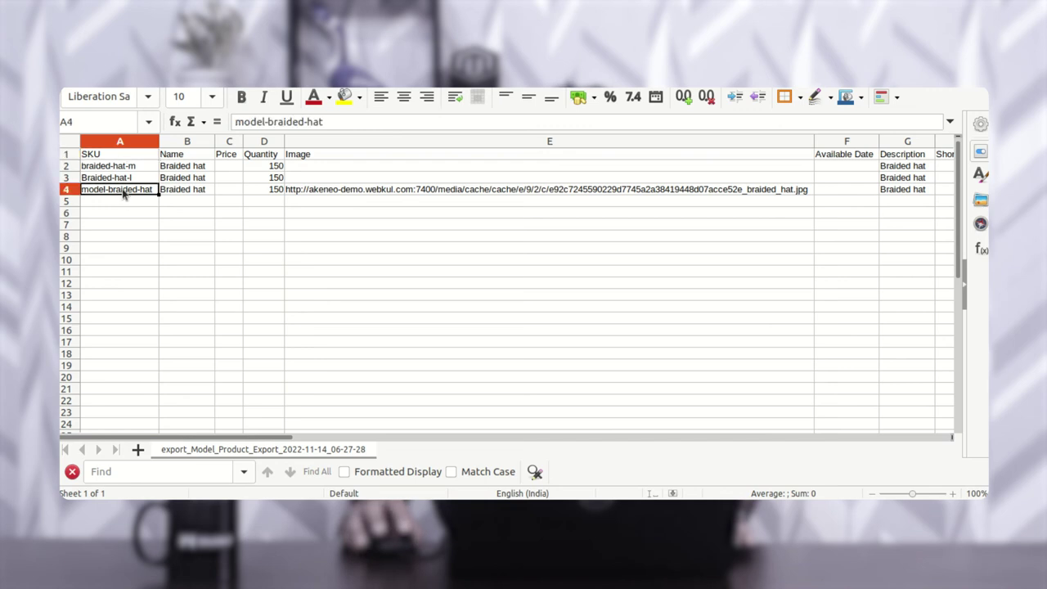
left_click(114, 180)
left_click(119, 167)
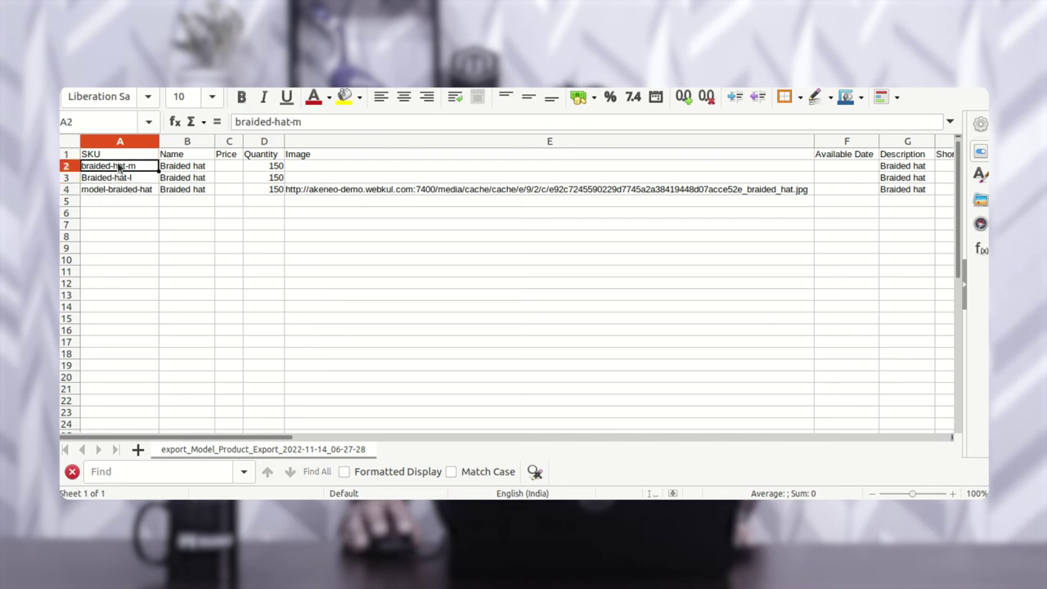
left_click(124, 181)
left_click(124, 170)
left_click(131, 179)
left_click(134, 168)
left_click_drag(197, 436, 288, 442)
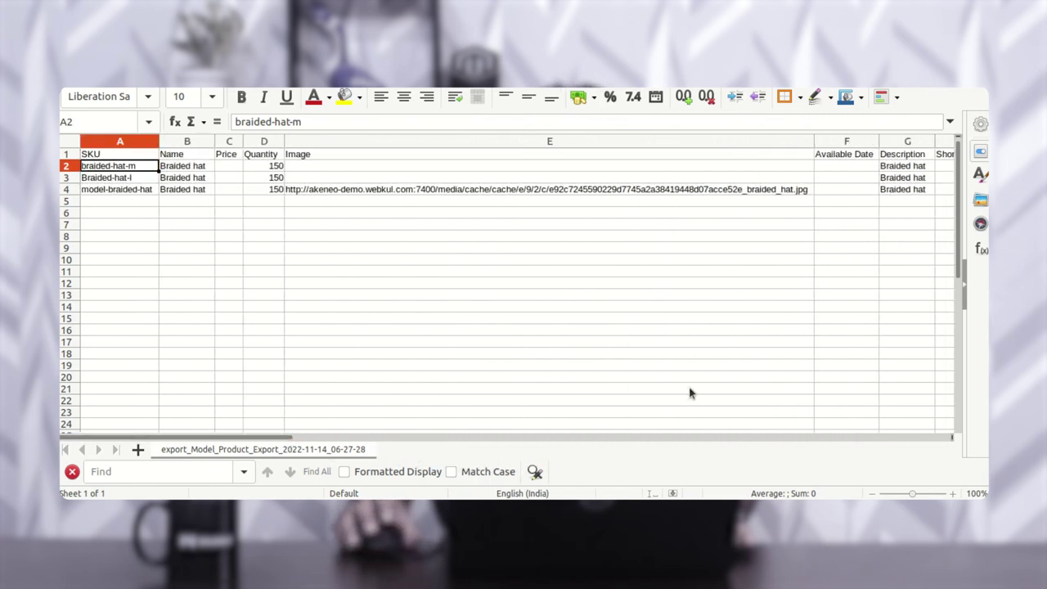